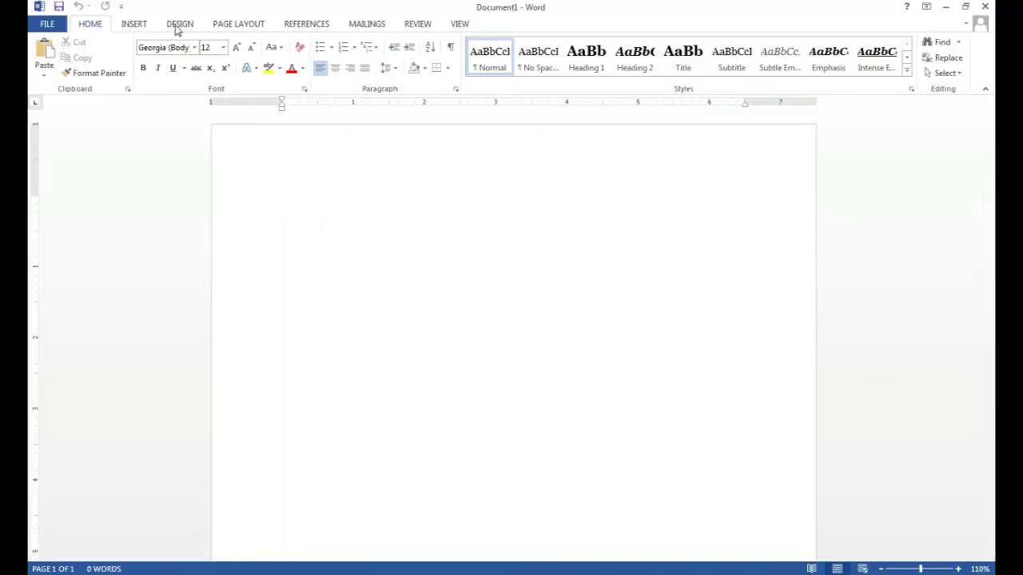
- Switch to the Design ribbon to show the document themes and formatting options
left_click(179, 24)
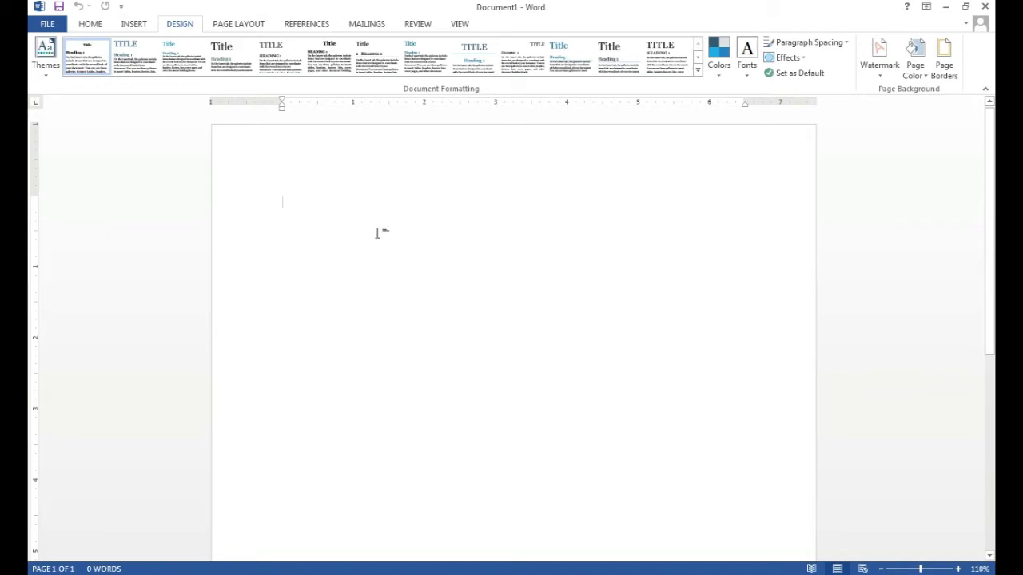
- Fill the empty page with sample paragraphs using =rand()
left_click(343, 193)
type("=rand(")
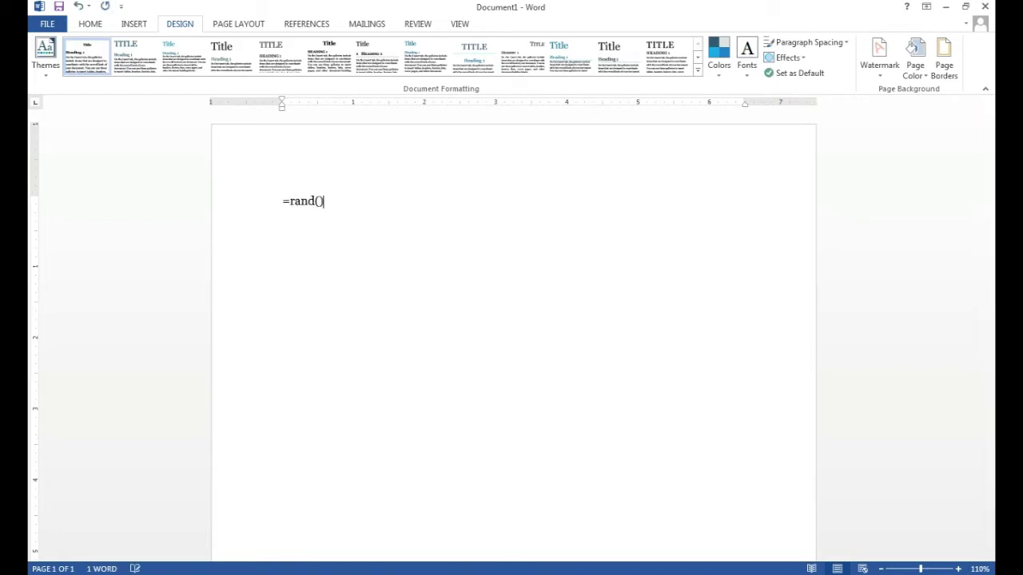
key("Return")
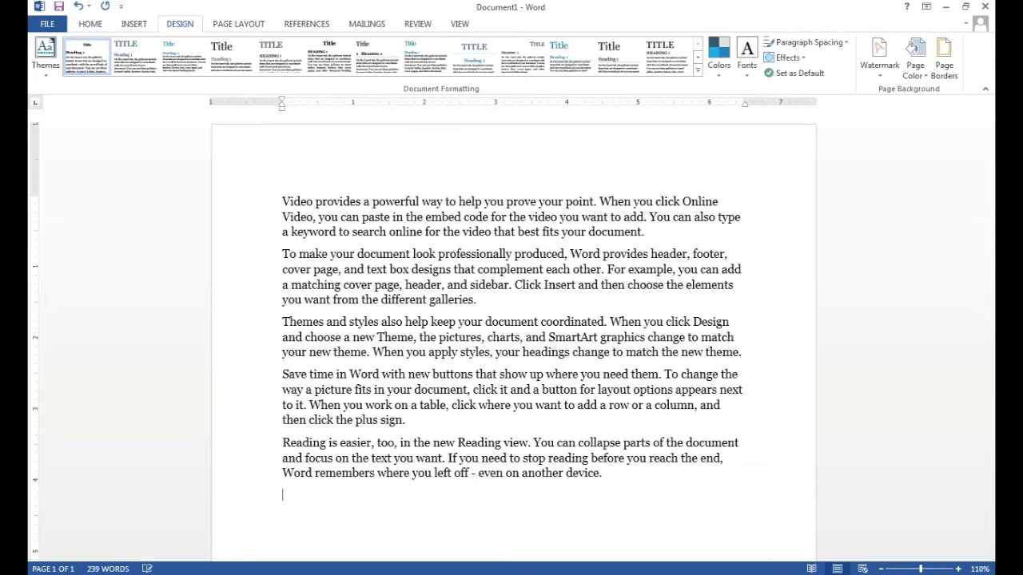
- Copy all the sample text and paste it at the end to reach two pages, 717 words
key("ctrl+a")
key("ctrl+c")
key("ctrl+End")
key("ctrl+v")
key("ctrl+v")
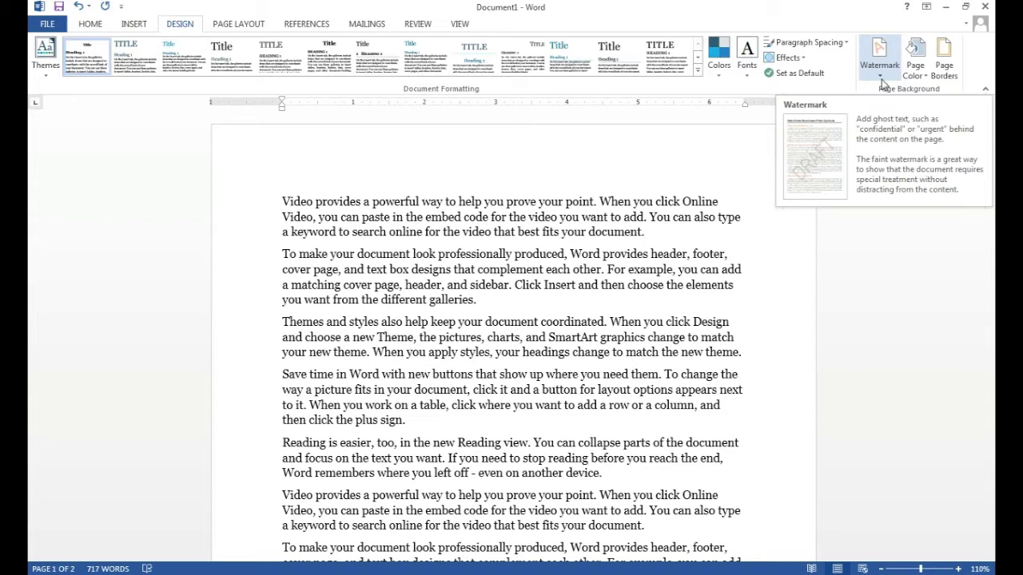
- Open the Printed Watermark dialog through Custom Watermark in the Watermark gallery
left_click(881, 79)
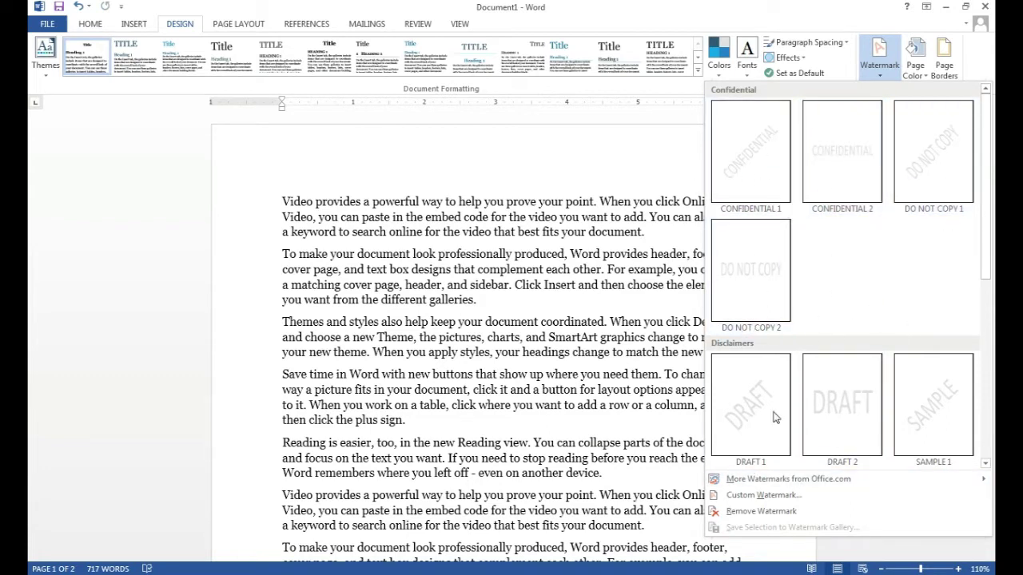
left_click(767, 498)
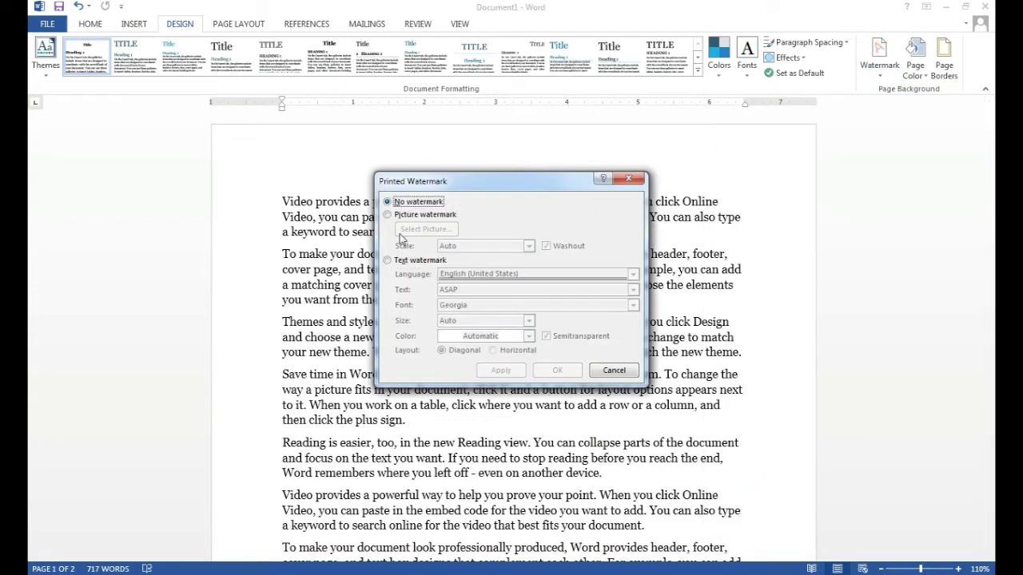
- Apply a diagonal, semitransparent 'ABC Company' text watermark and close the dialog
left_click(387, 261)
double_click(478, 291)
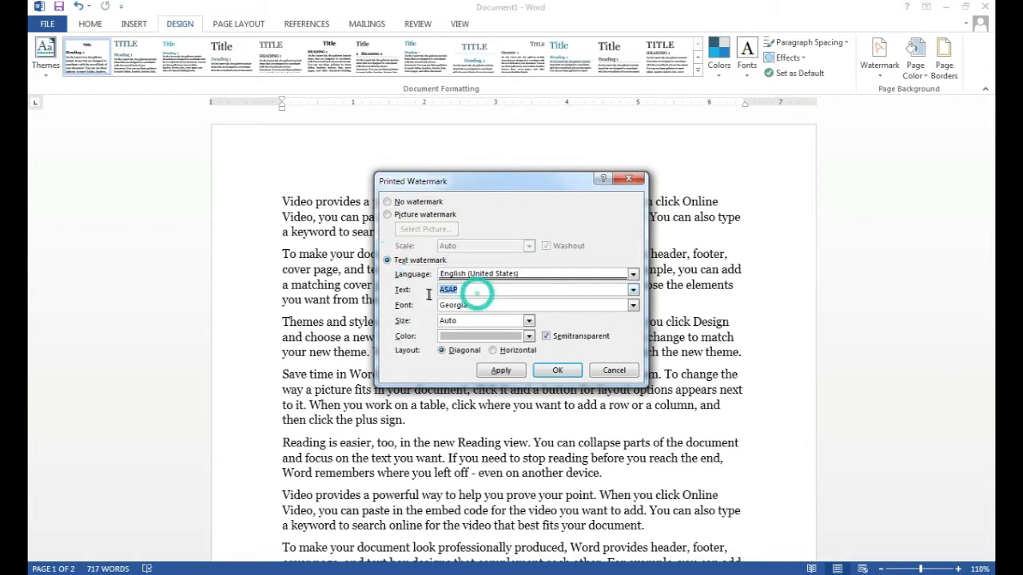
type("ABC Company")
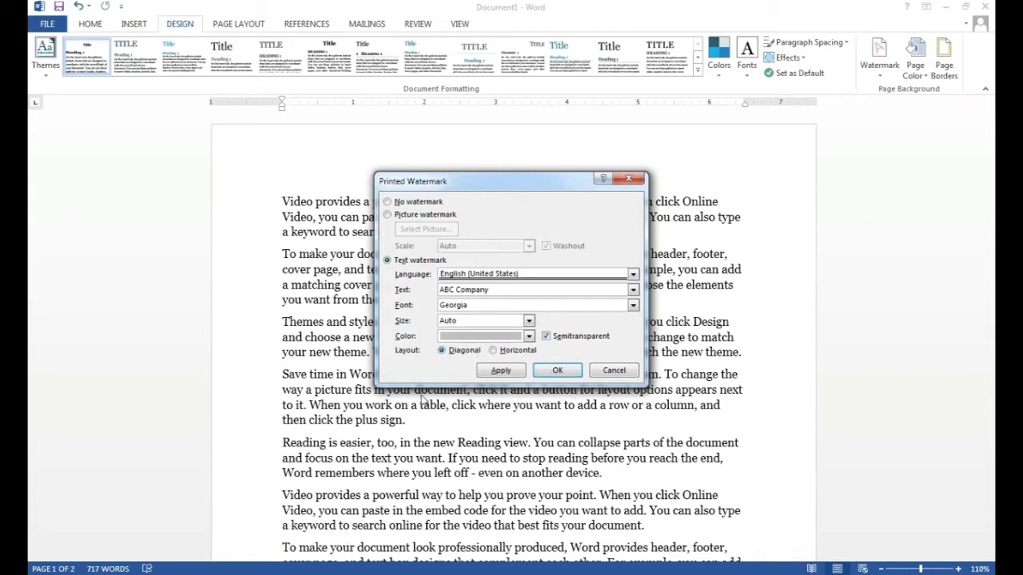
left_click(493, 351)
left_click(442, 350)
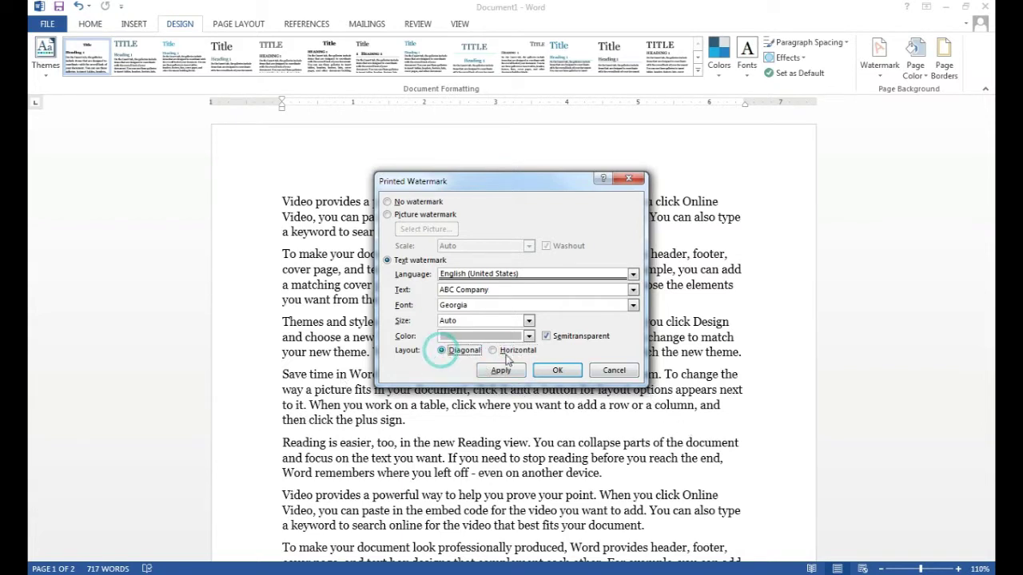
left_click(500, 370)
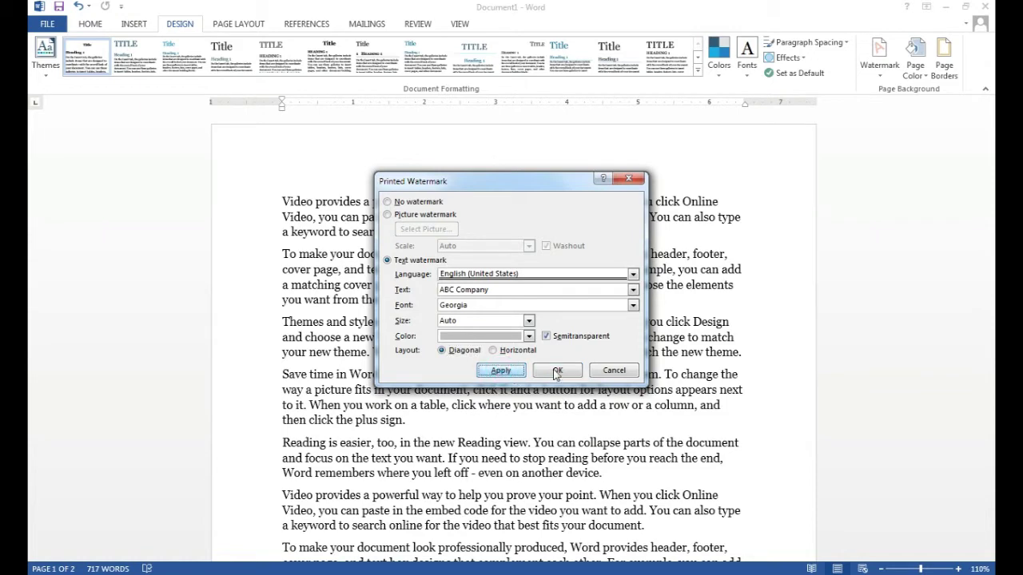
left_click(615, 371)
scroll(680, 419, "down", 2)
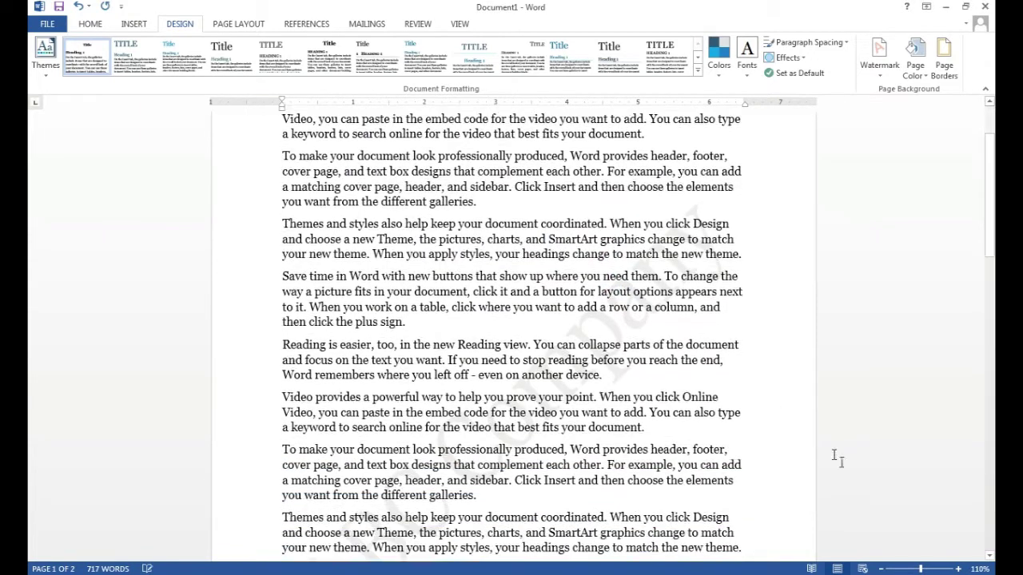
scroll(560, 431, "down", 1)
scroll(319, 449, "down", 3)
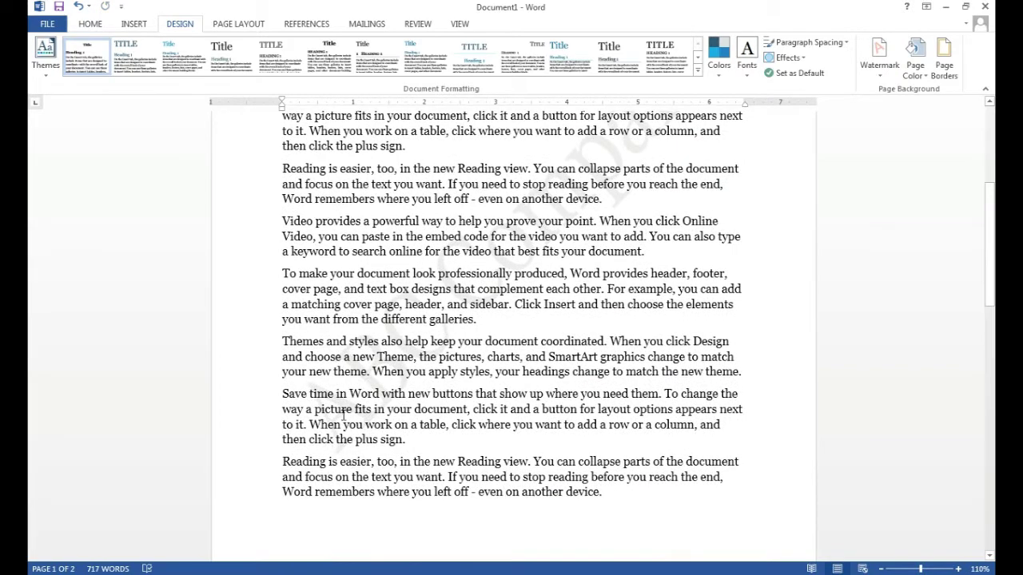
scroll(577, 429, "down", 2)
scroll(543, 447, "down", 6)
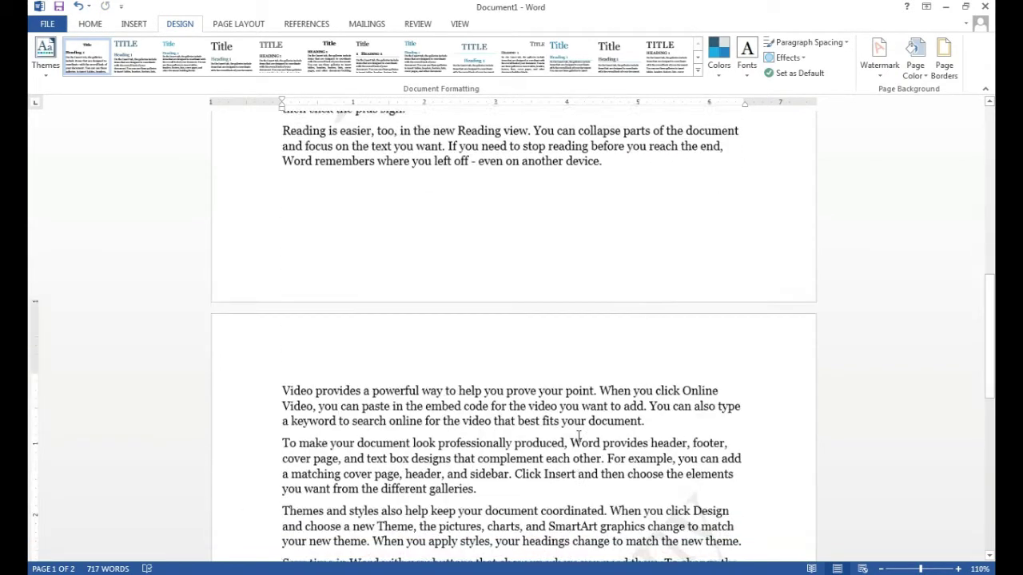
scroll(480, 463, "down", 5)
scroll(415, 483, "down", 4)
scroll(407, 472, "down", 4)
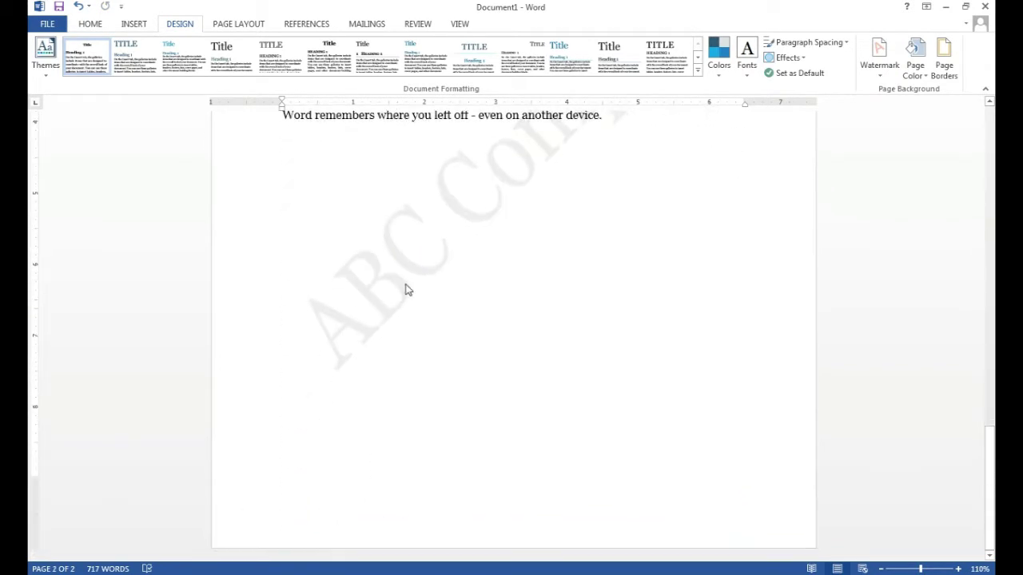
scroll(479, 304, "up", 3)
scroll(527, 343, "up", 6)
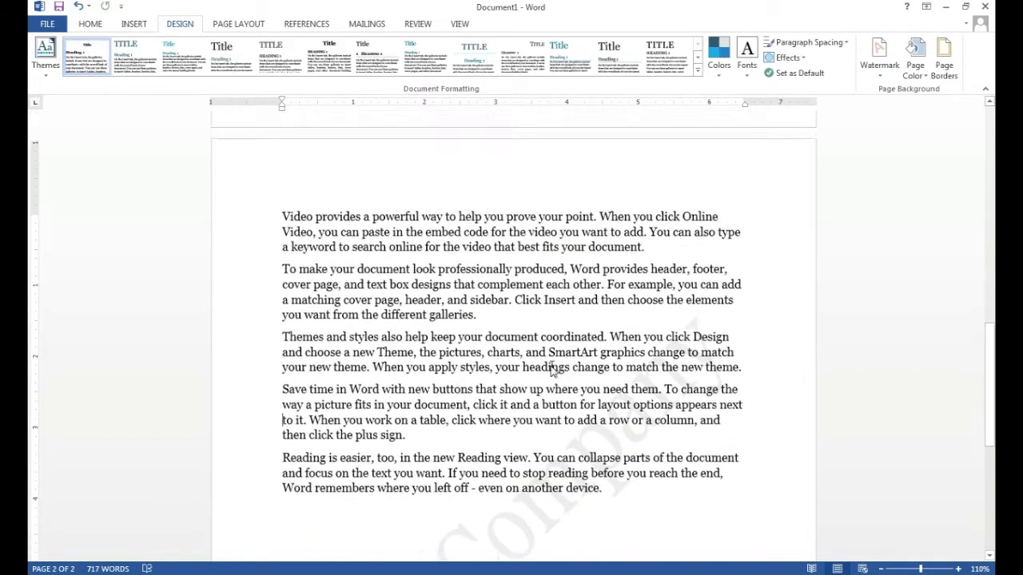
scroll(559, 371, "up", 6)
scroll(568, 374, "up", 7)
scroll(568, 336, "up", 3)
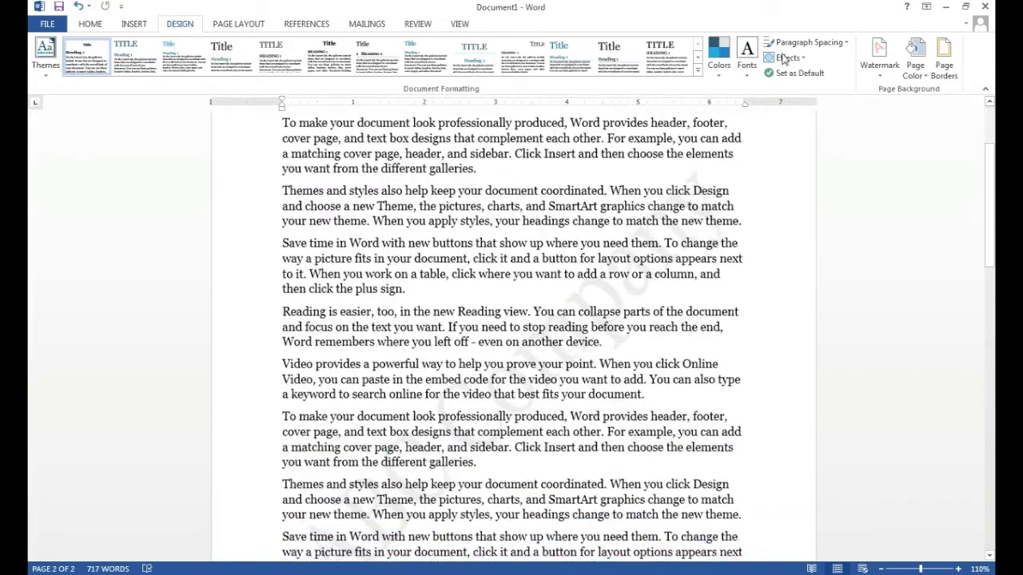
- Replace the text watermark with a washed-out Penguins.jpg picture from Sample Pictures
left_click(881, 76)
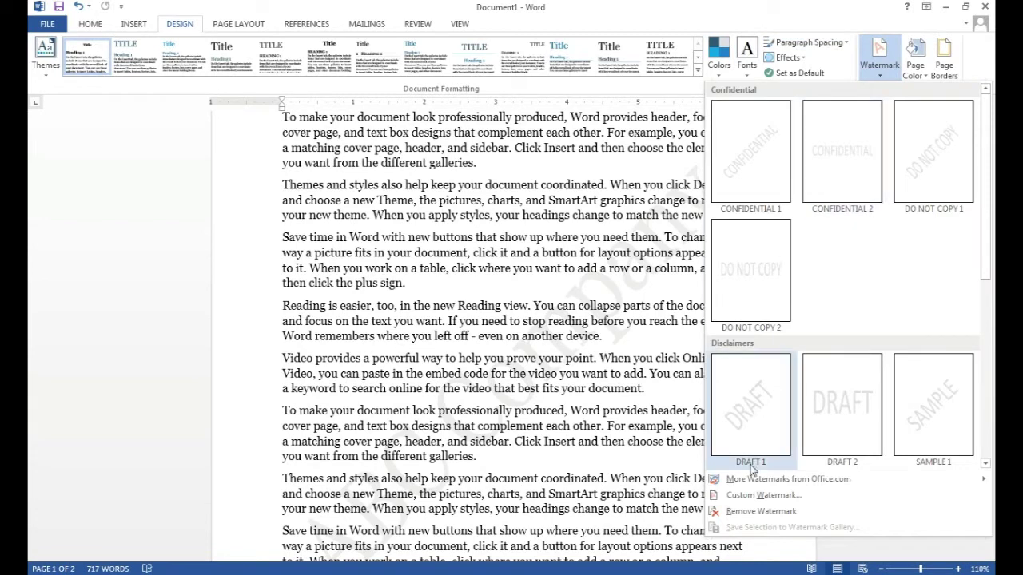
left_click(766, 496)
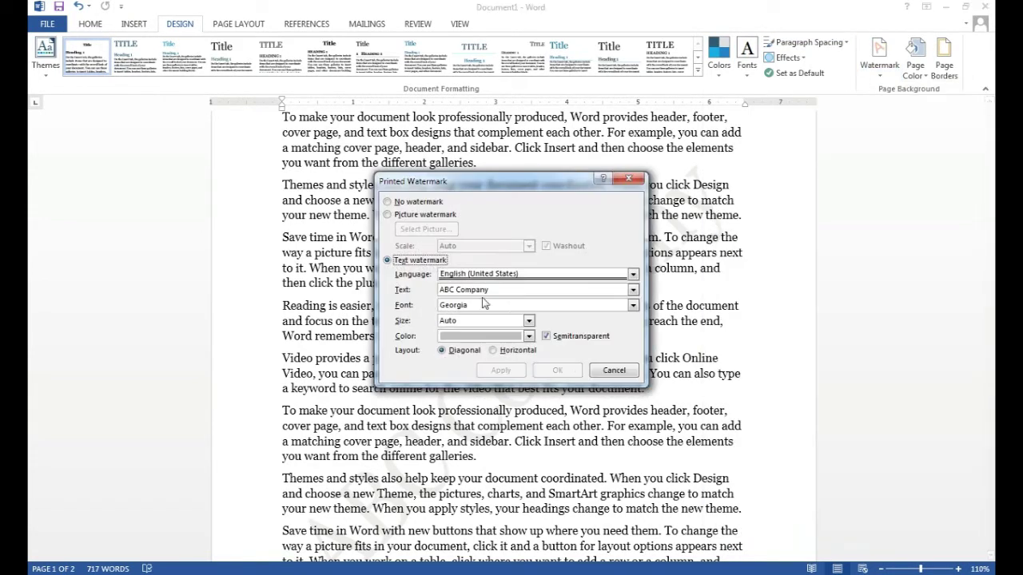
left_click(388, 215)
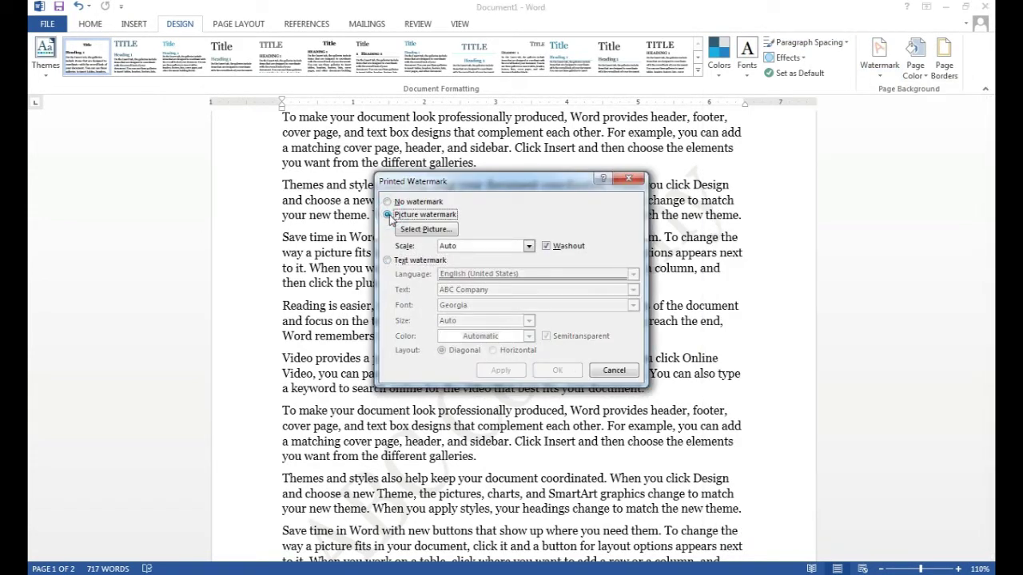
left_click(436, 230)
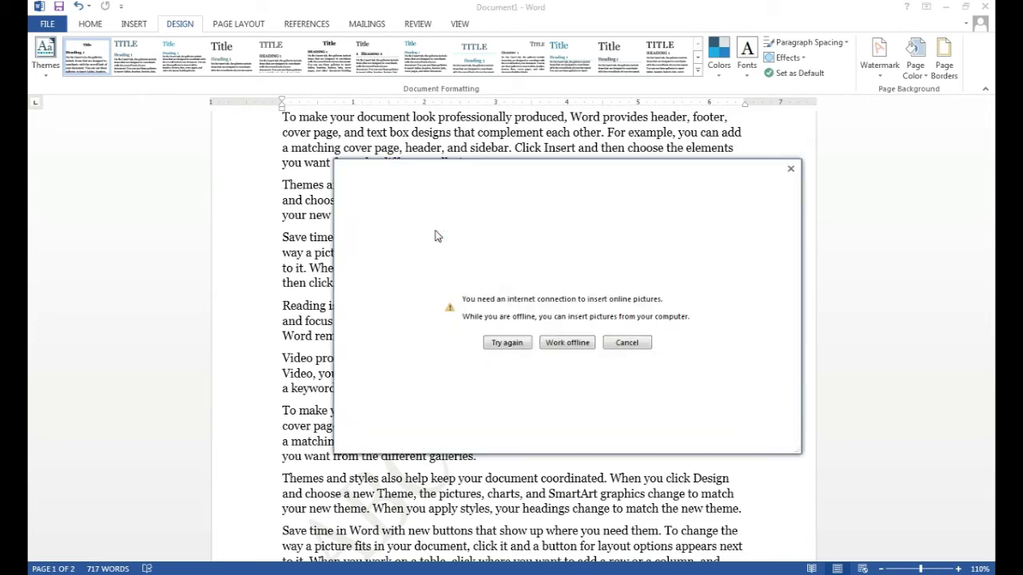
left_click(567, 345)
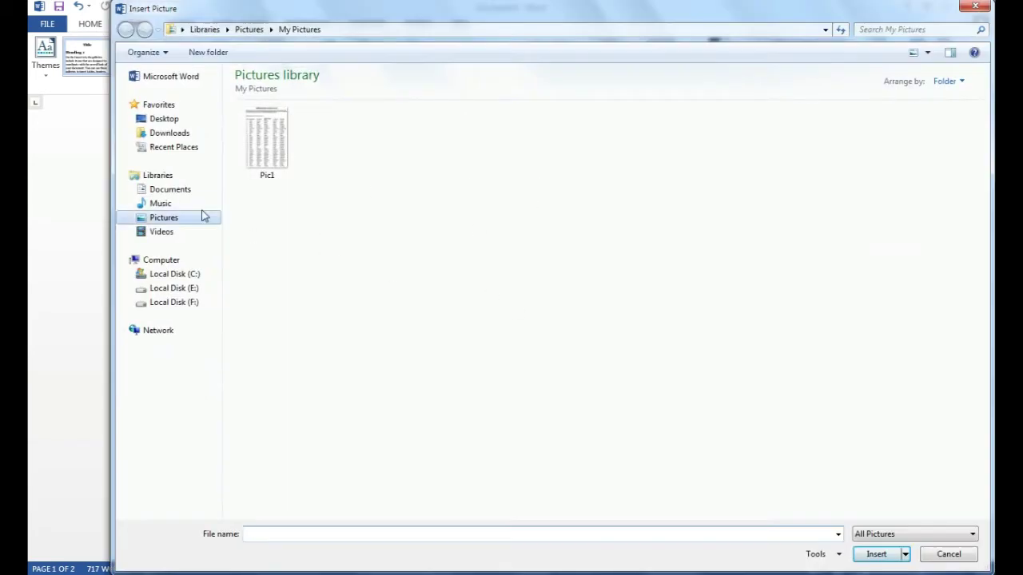
left_click(164, 118)
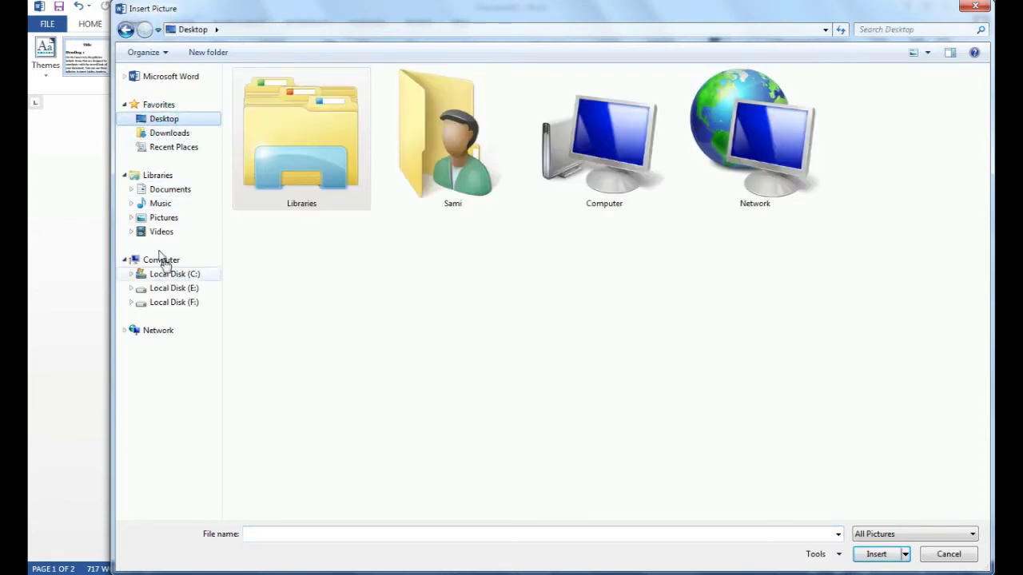
left_click(166, 220)
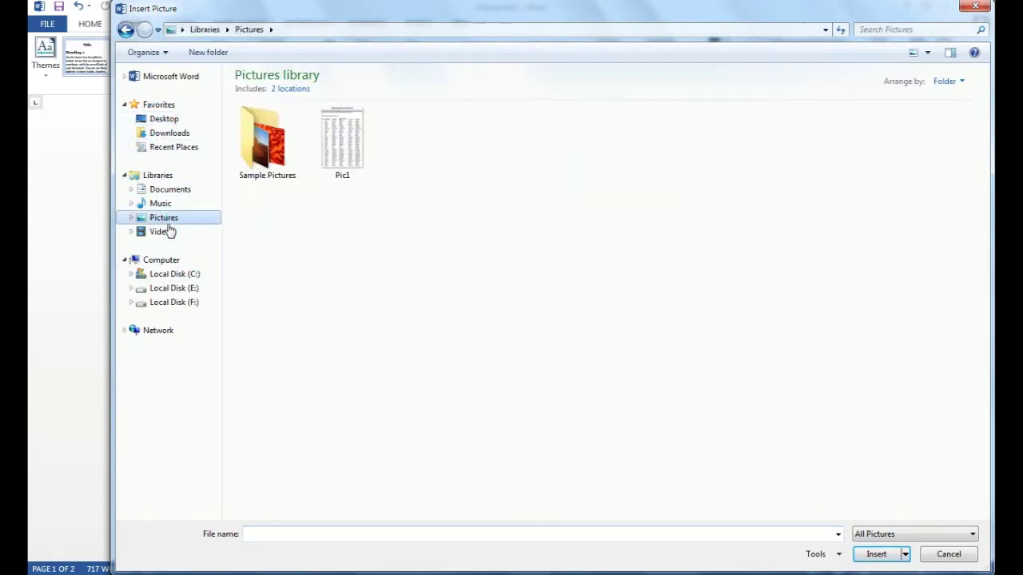
double_click(250, 150)
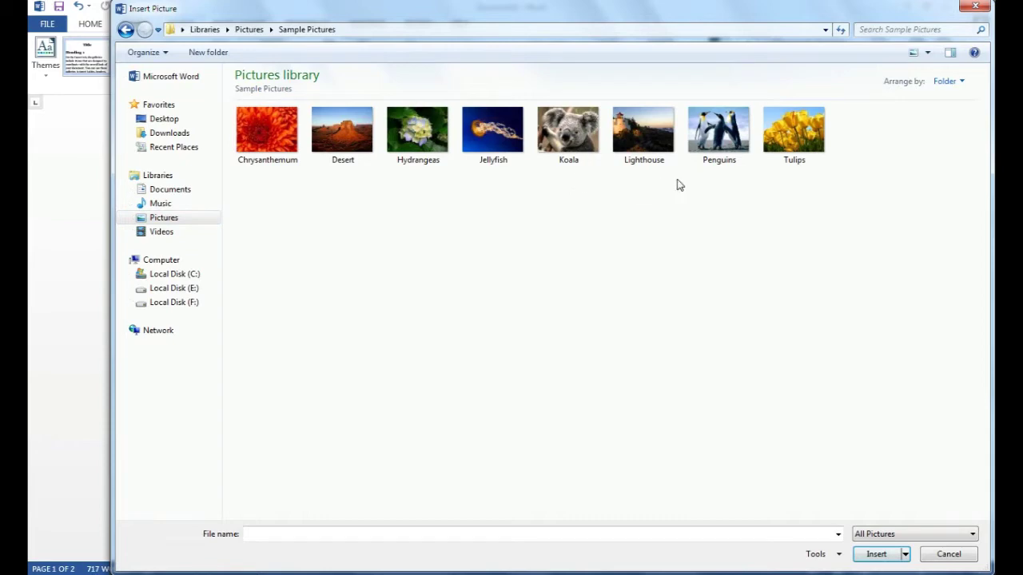
left_click(723, 146)
double_click(723, 147)
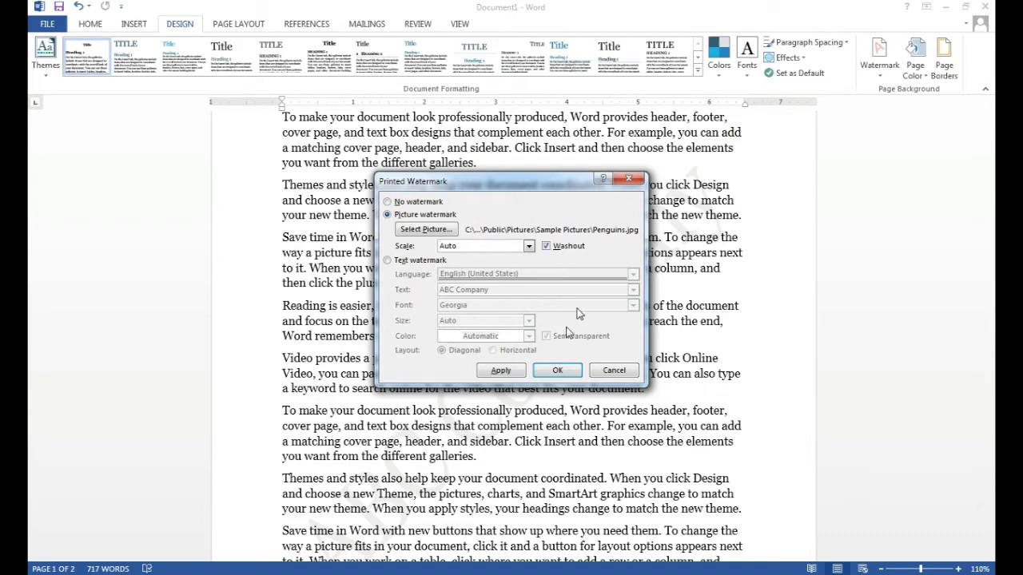
left_click(557, 371)
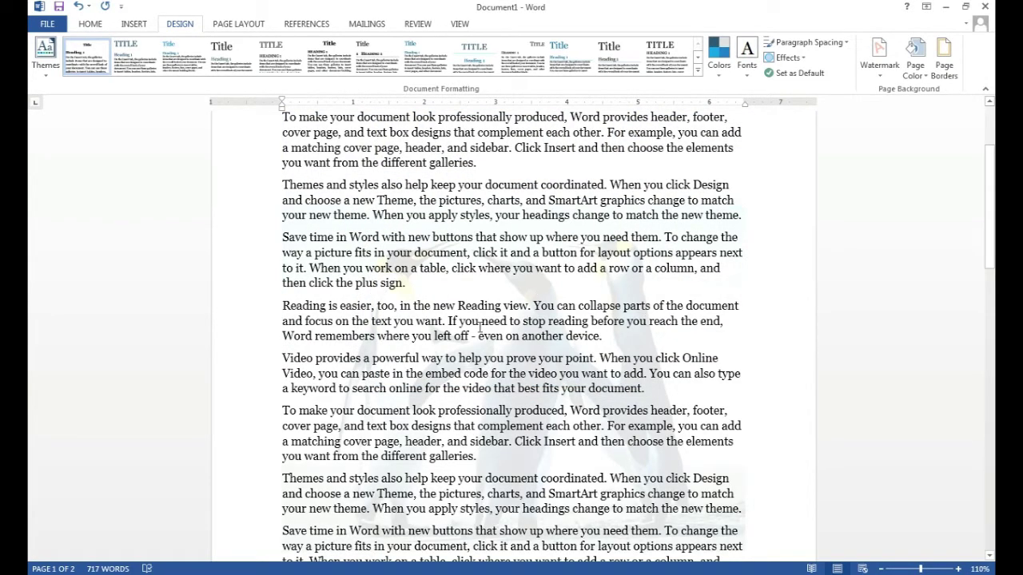
scroll(581, 341, "down", 5)
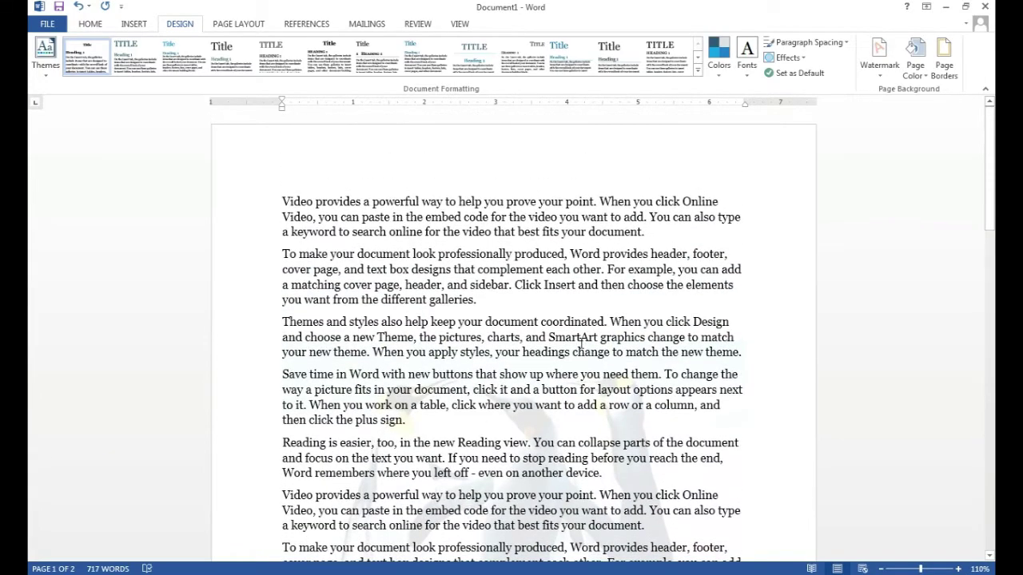
scroll(581, 342, "down", 6)
scroll(581, 342, "down", 4)
scroll(581, 342, "down", 6)
scroll(559, 359, "down", 5)
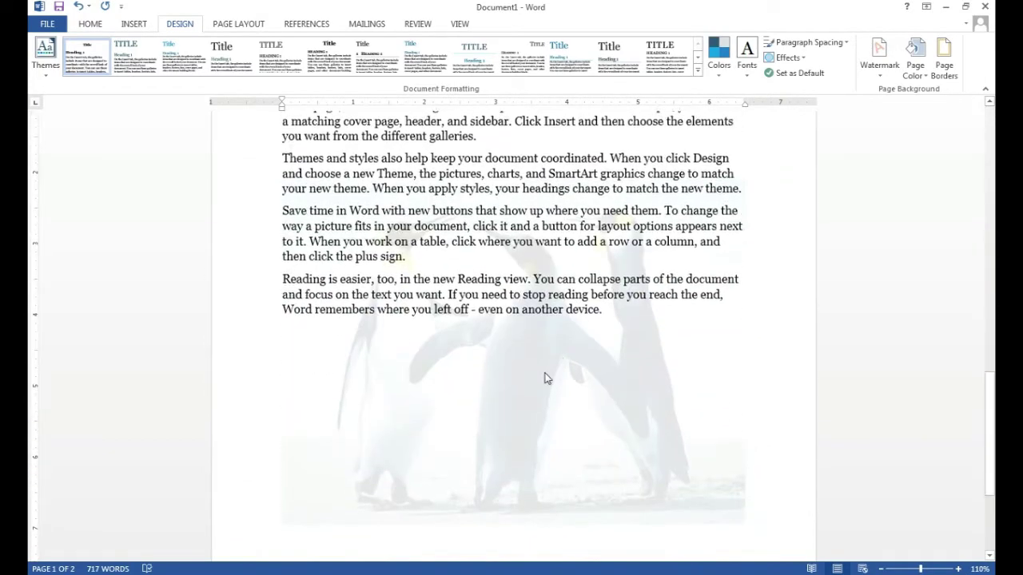
scroll(543, 376, "down", 4)
scroll(529, 304, "down", 1)
scroll(530, 319, "up", 10)
scroll(529, 342, "up", 8)
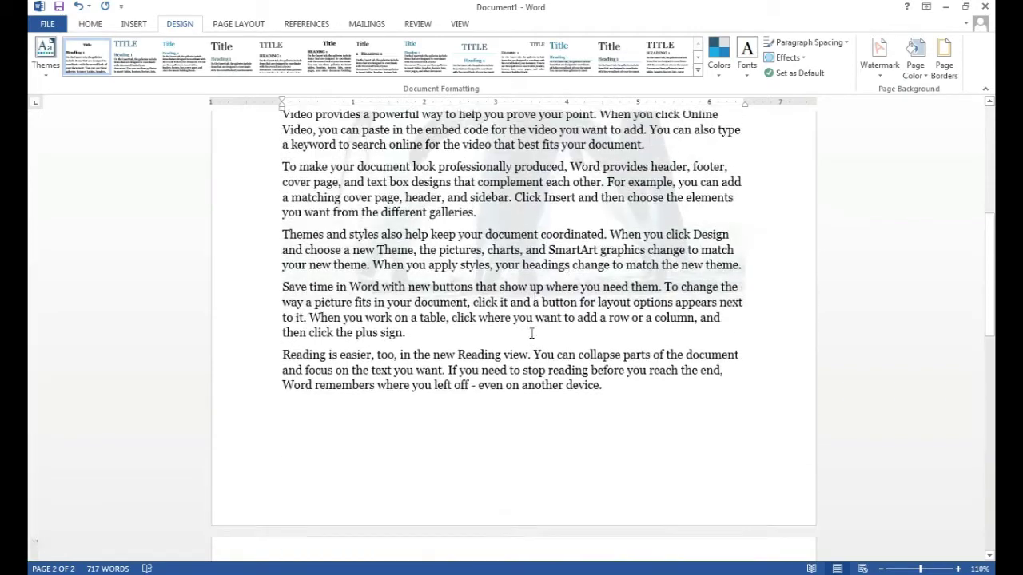
scroll(529, 342, "down", 10)
scroll(810, 160, "up", 2)
- Remove the penguin picture watermark using Remove Watermark
left_click(879, 80)
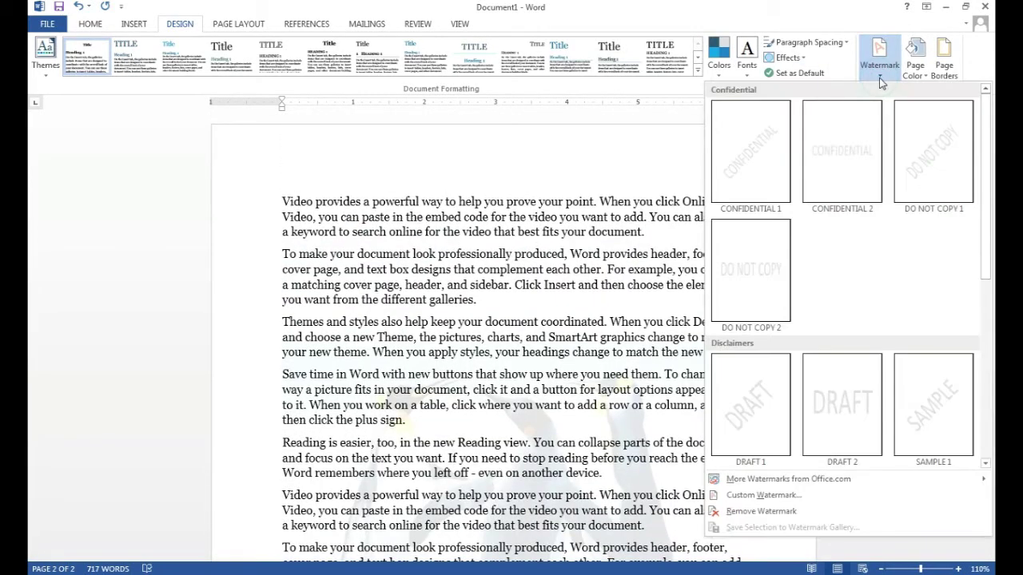
left_click(774, 518)
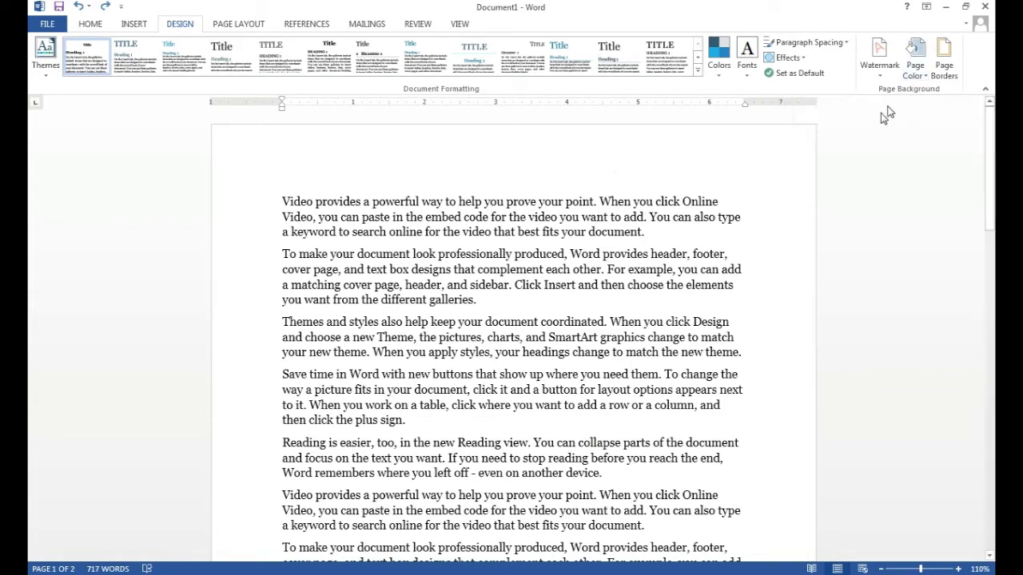
- Set the page colour to a custom teal of RGB 23, 145, 169
left_click(915, 71)
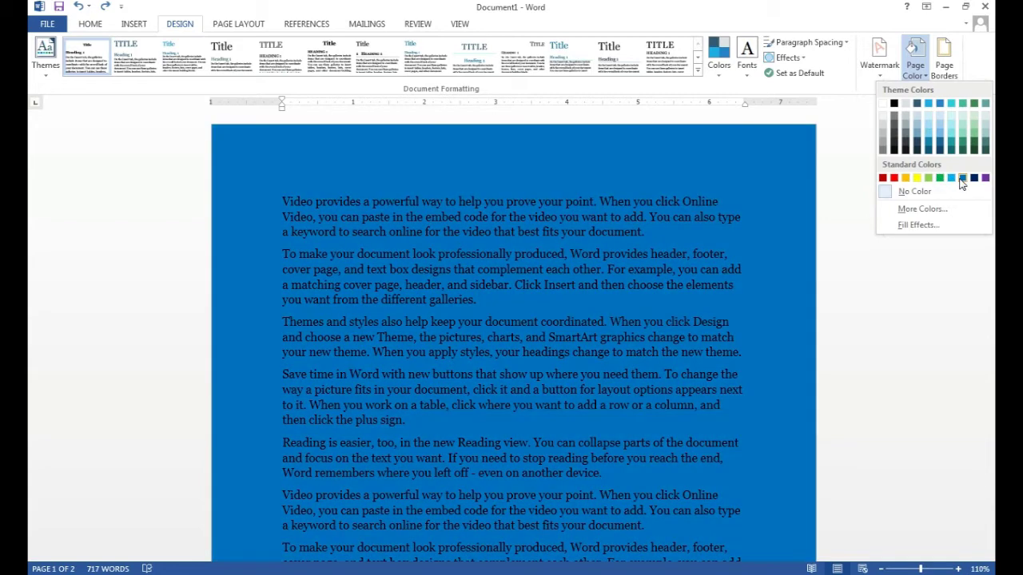
left_click(961, 181)
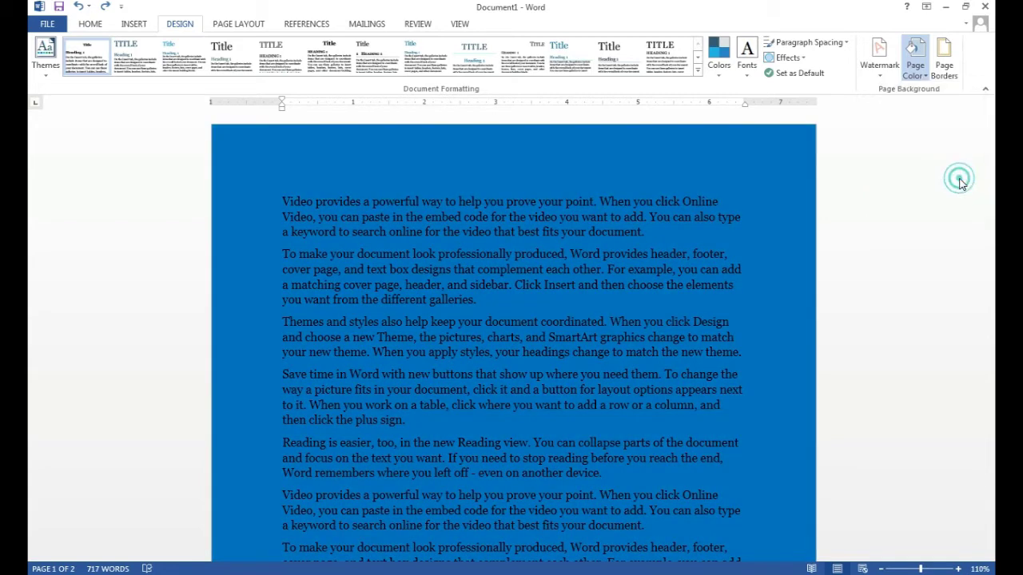
left_click(914, 58)
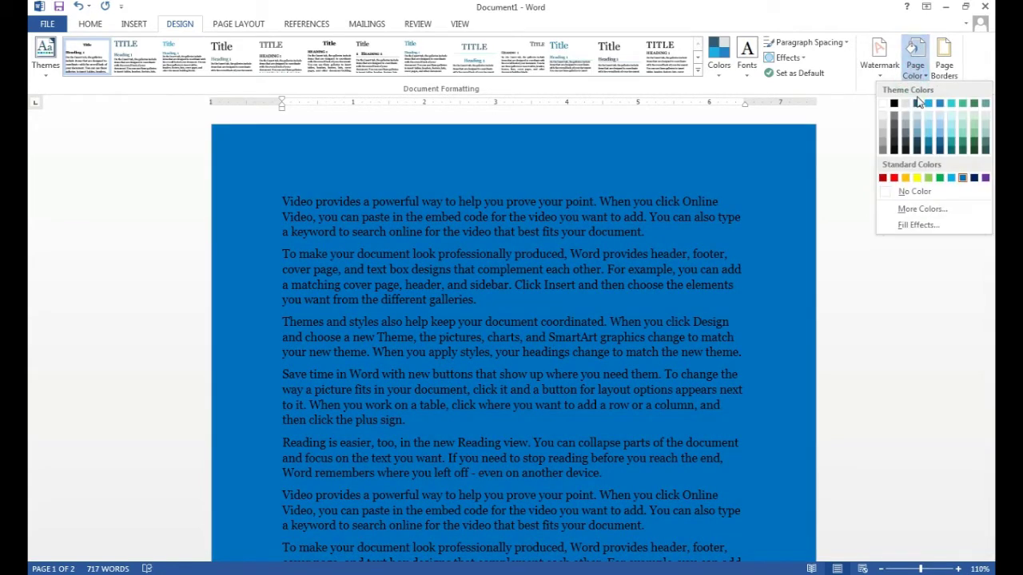
left_click(922, 210)
mouse_move(483, 259)
left_mouse_down()
mouse_move(450, 257)
mouse_move(447, 237)
mouse_move(474, 235)
left_mouse_up()
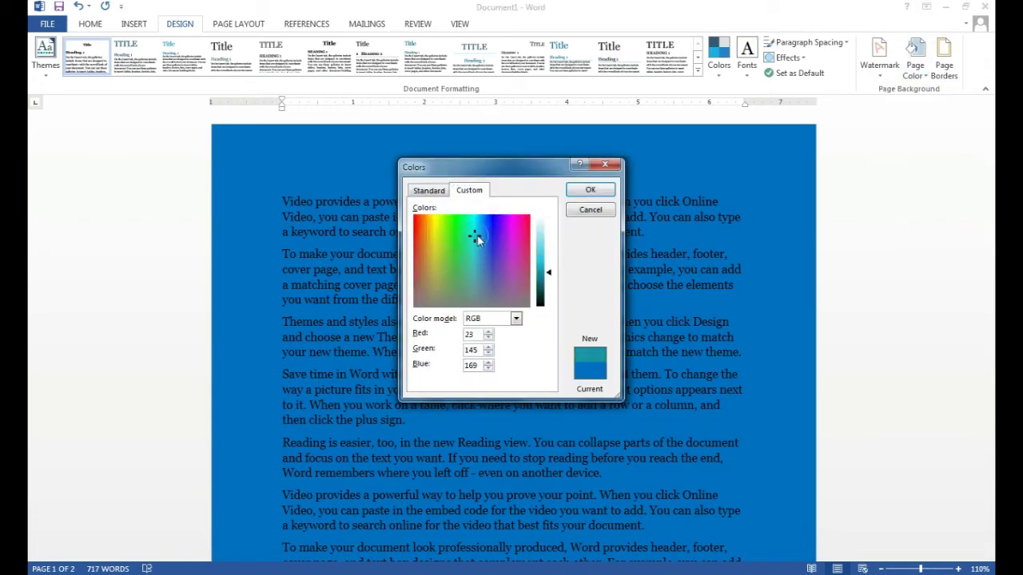
left_click(589, 192)
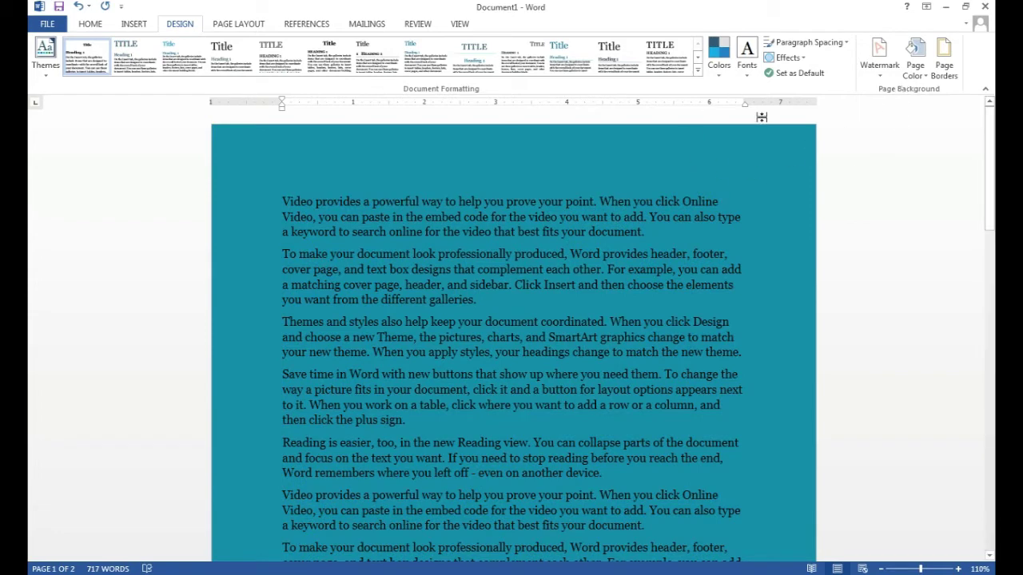
- Give the page a one-colour light-blue gradient fill with diagonal-up shading
left_click(915, 77)
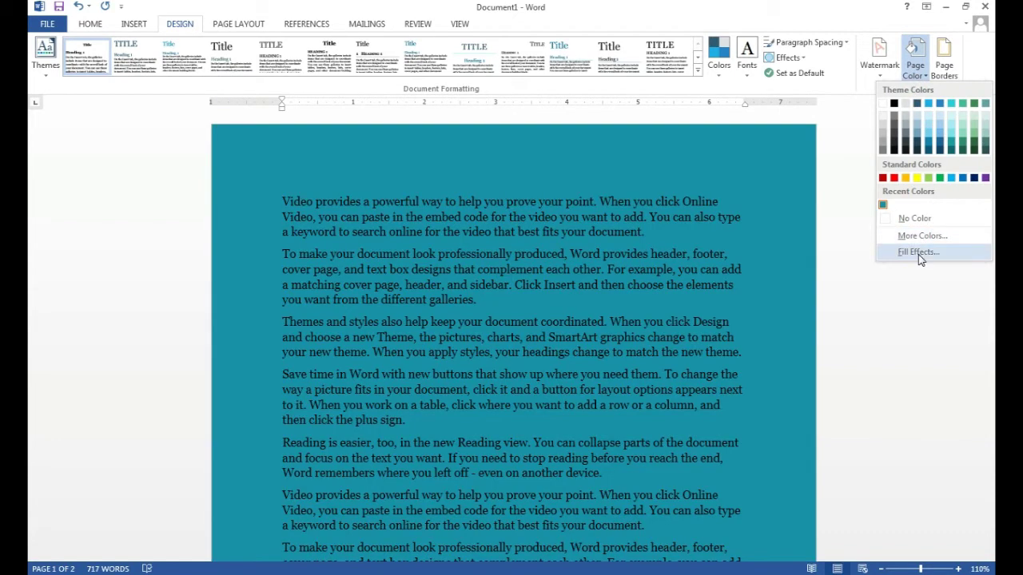
left_click(917, 254)
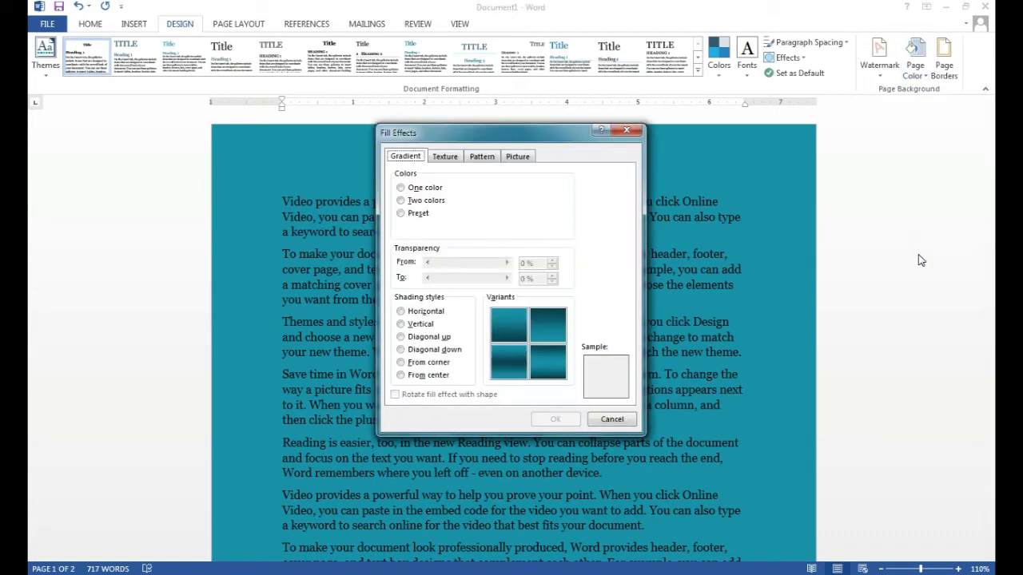
left_click(399, 188)
left_click(526, 202)
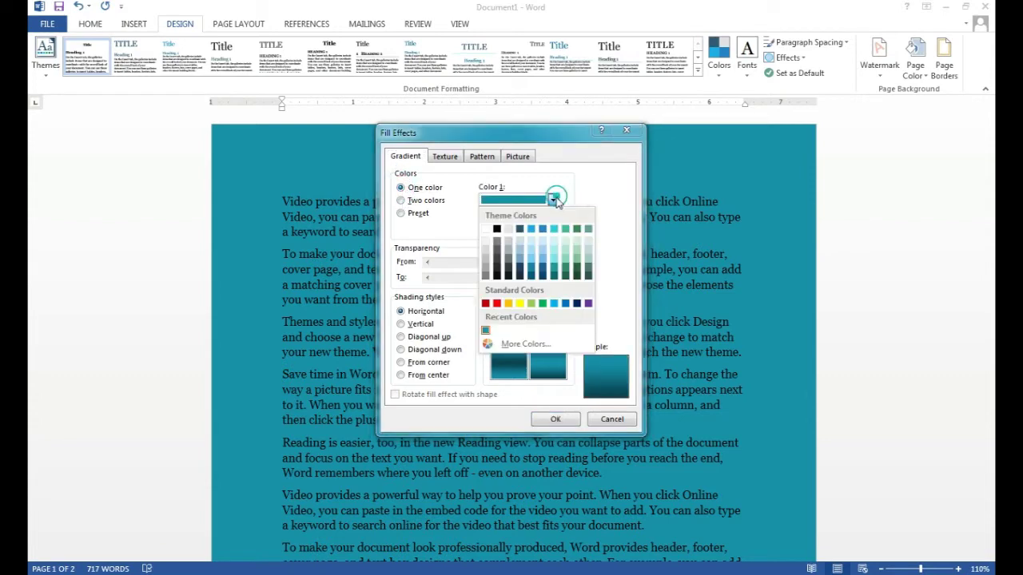
left_click(535, 264)
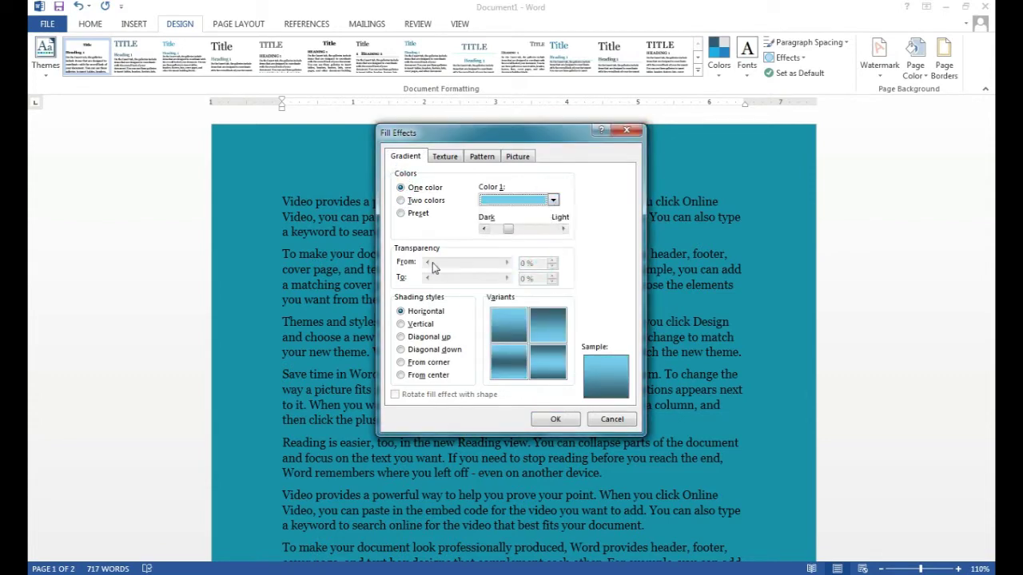
left_click(401, 337)
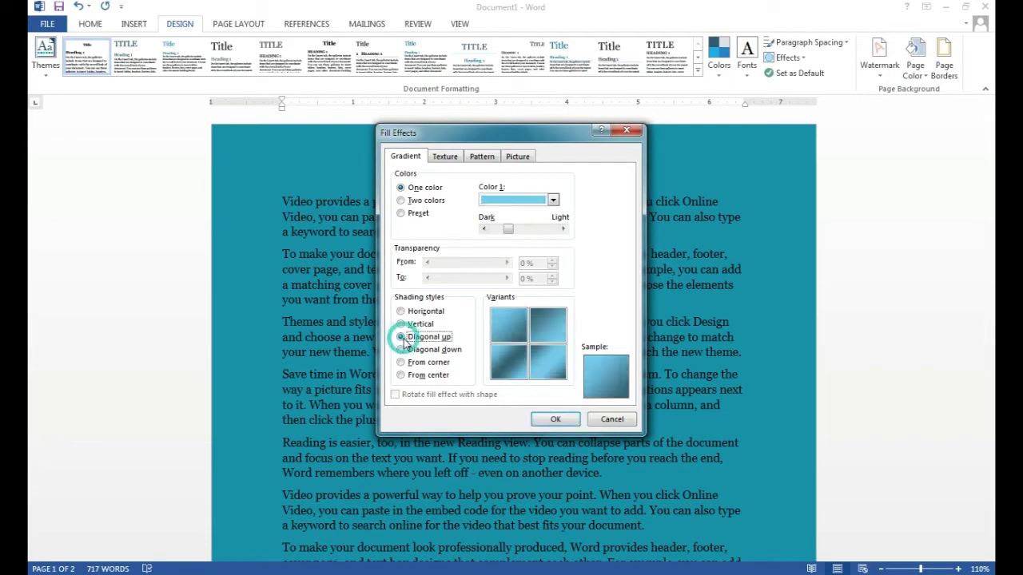
left_click(555, 420)
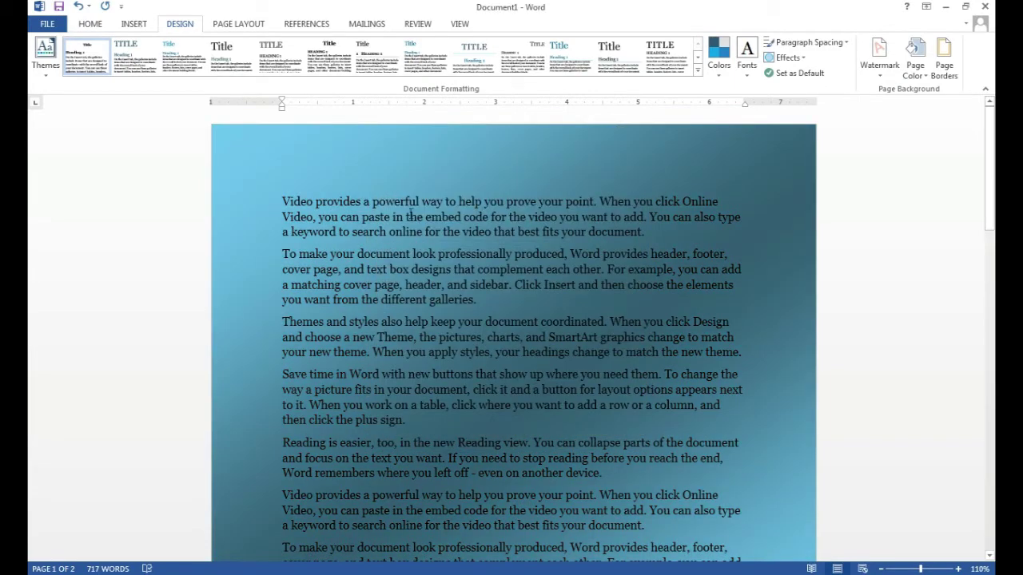
scroll(564, 389, "down", 5)
scroll(521, 383, "down", 5)
scroll(521, 383, "up", 2)
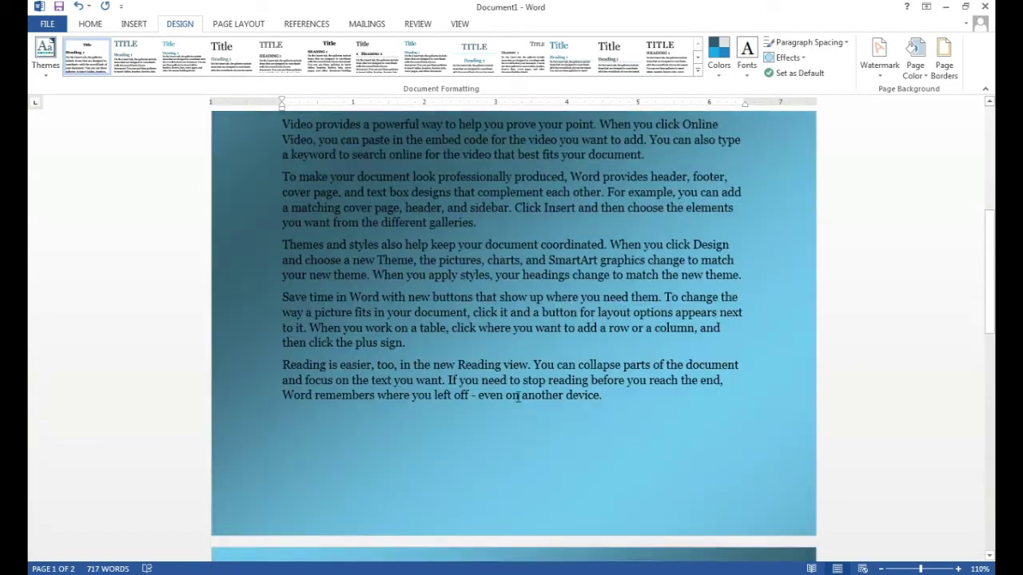
scroll(519, 395, "up", 6)
scroll(518, 303, "up", 3)
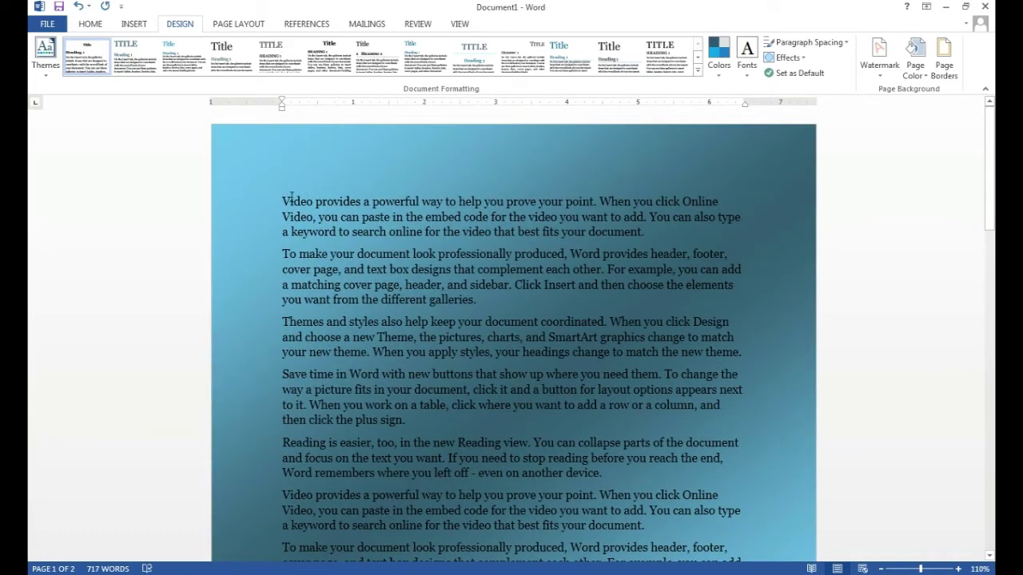
- Insert 'Heading one' at the top, 'Heading Two' after 'galleries.', and a blank line after 'plus sign.'
key("Return")
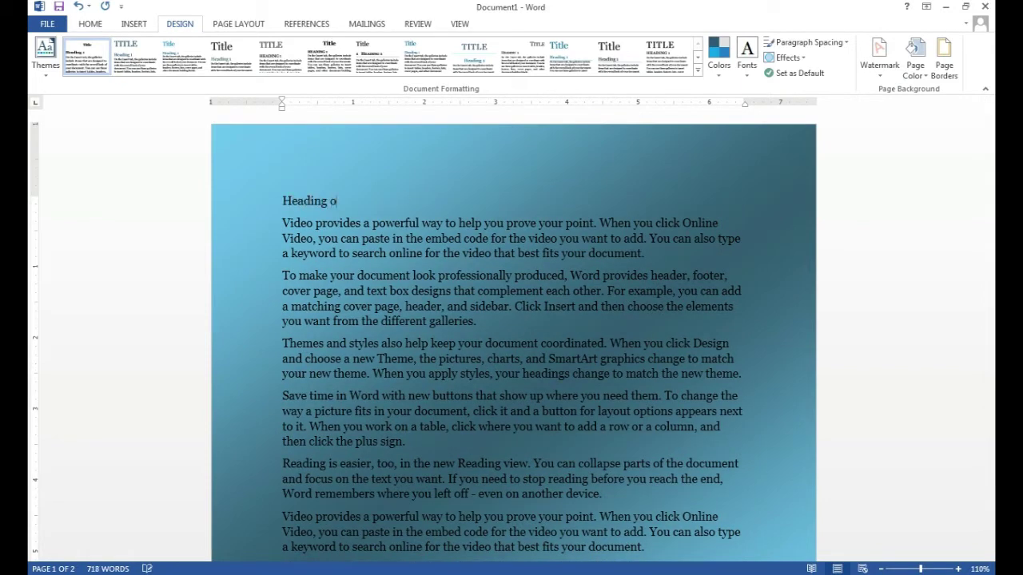
left_click(519, 326)
key("Return")
type("Heading Two")
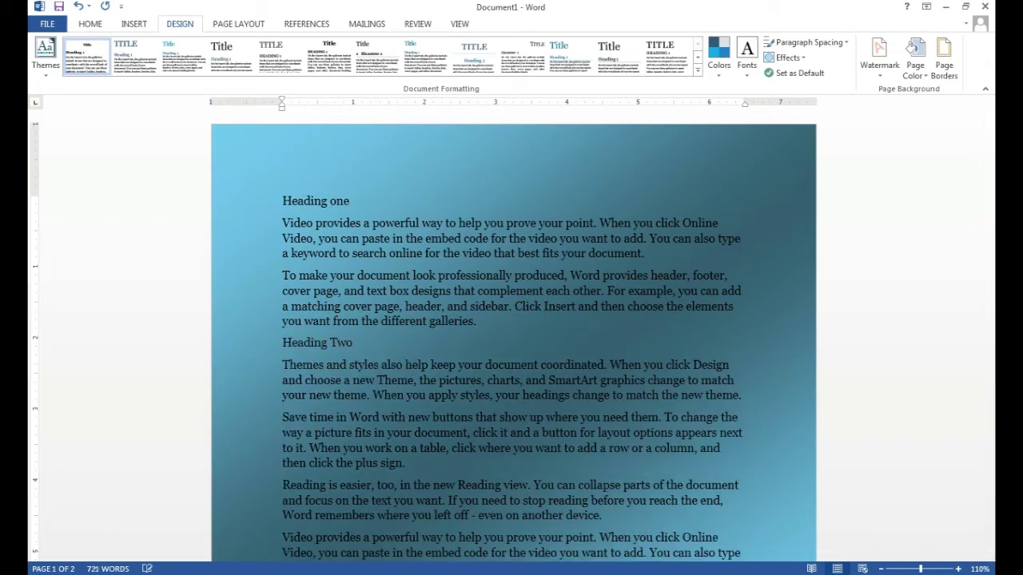
key("Return")
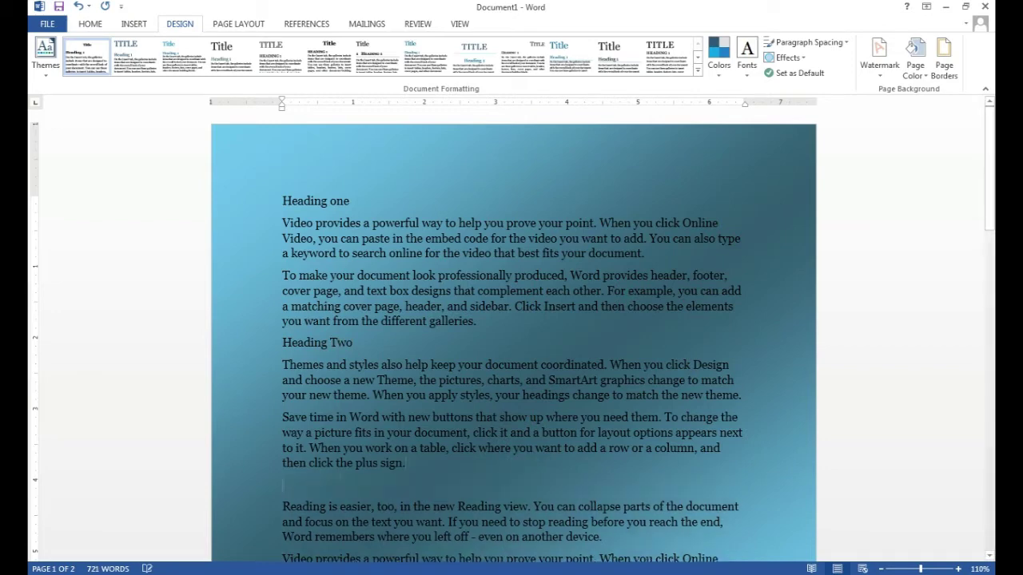
- Draw a rounded rectangle shape from the Insert Shapes gallery
left_click(138, 24)
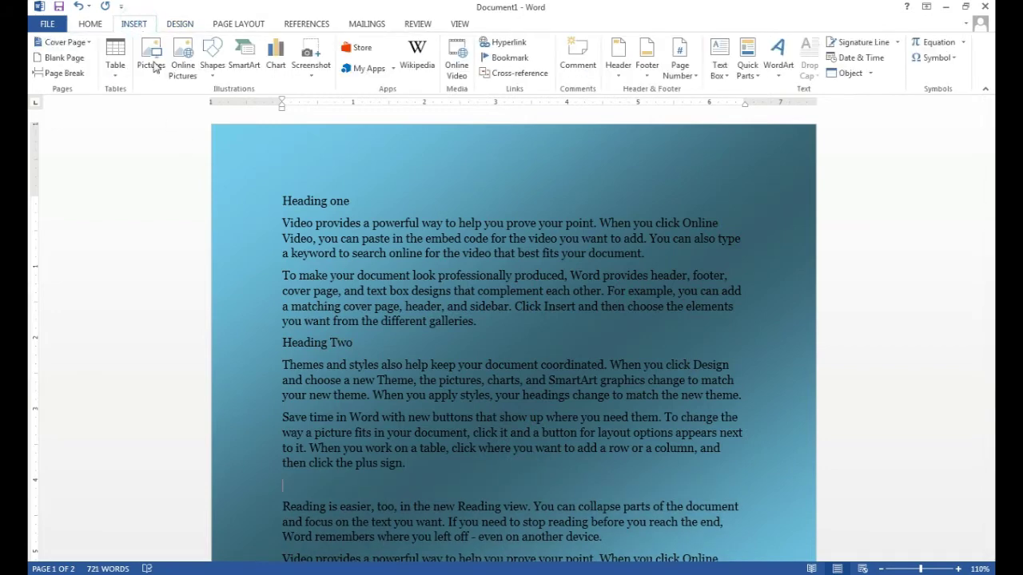
left_click(212, 66)
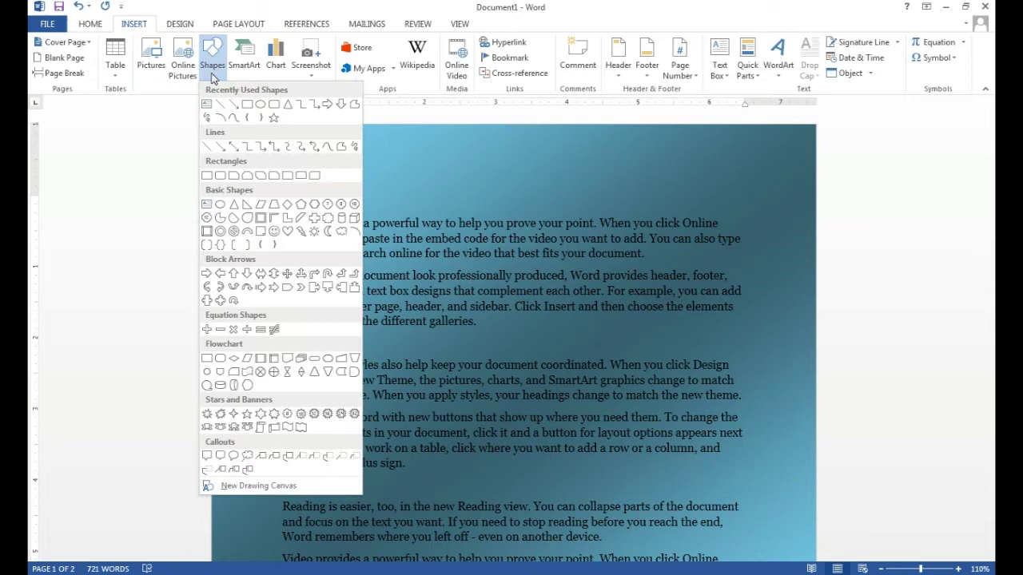
left_click(273, 107)
mouse_move(317, 473)
left_mouse_down()
mouse_move(486, 371)
mouse_move(497, 397)
left_mouse_up()
- Add blank lines above 'Reading is easier' and fill the rounded rectangle purple
left_click(533, 356)
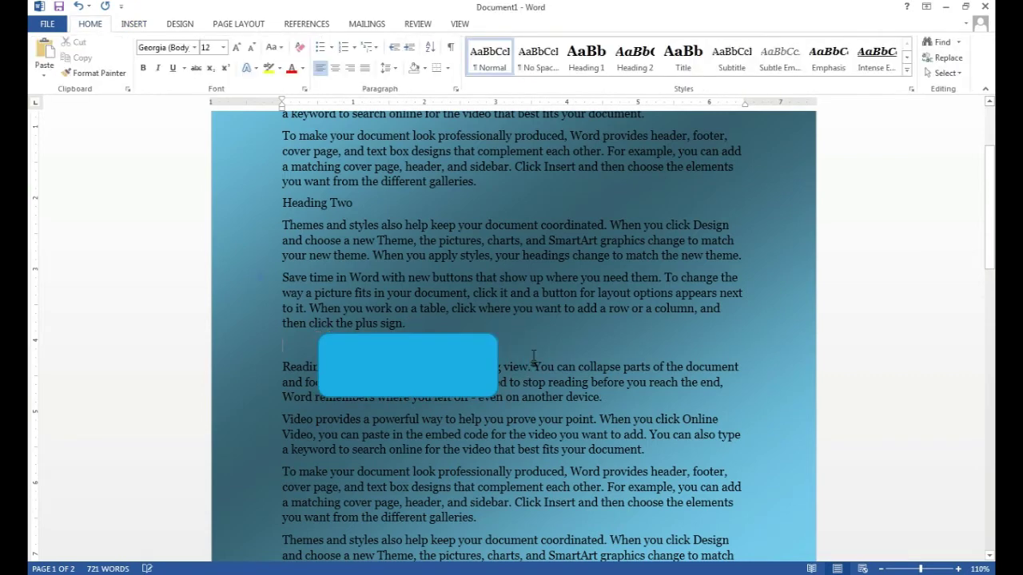
key("Return")
key("Return")
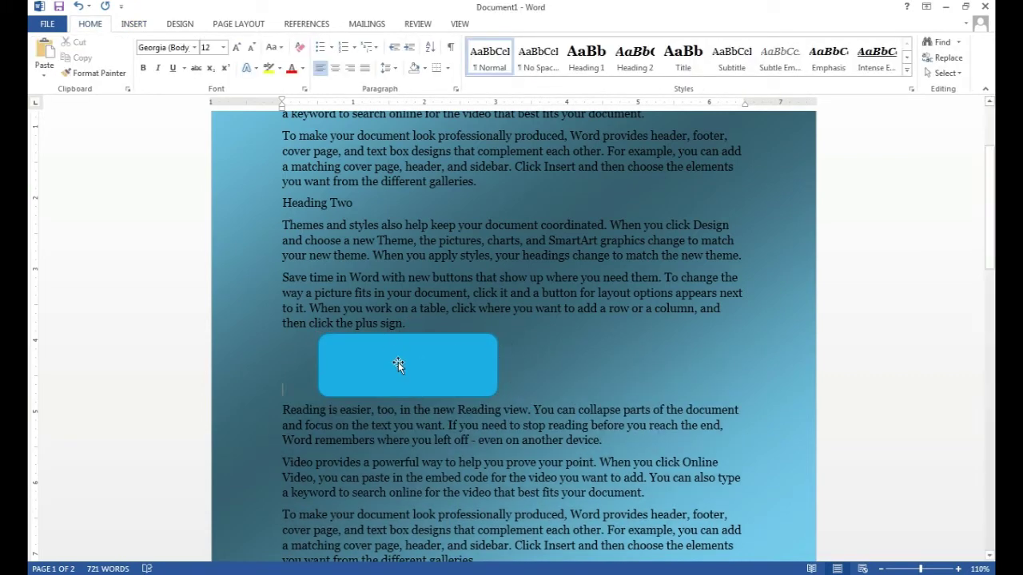
left_click(398, 364)
left_click(508, 24)
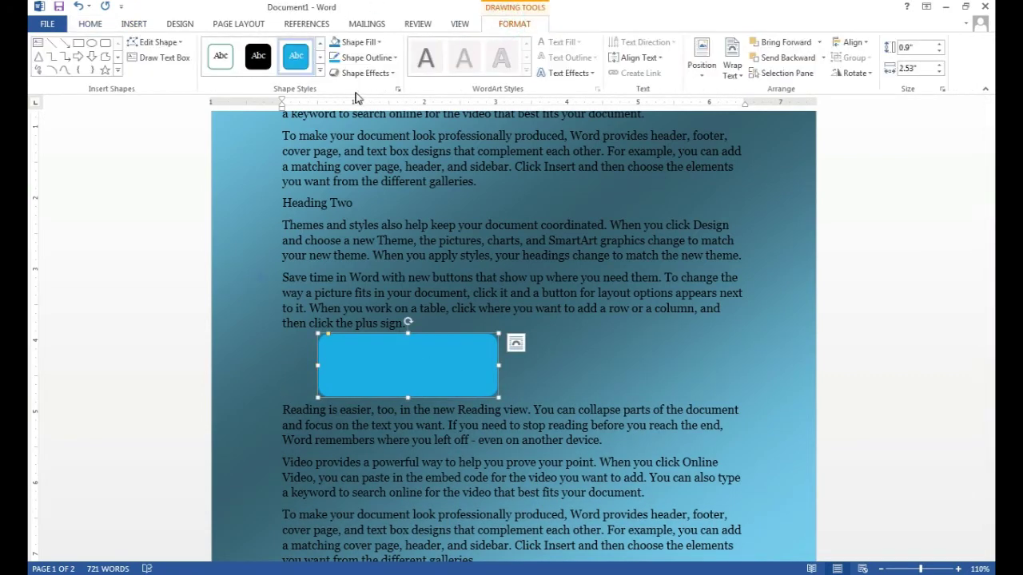
left_click(360, 41)
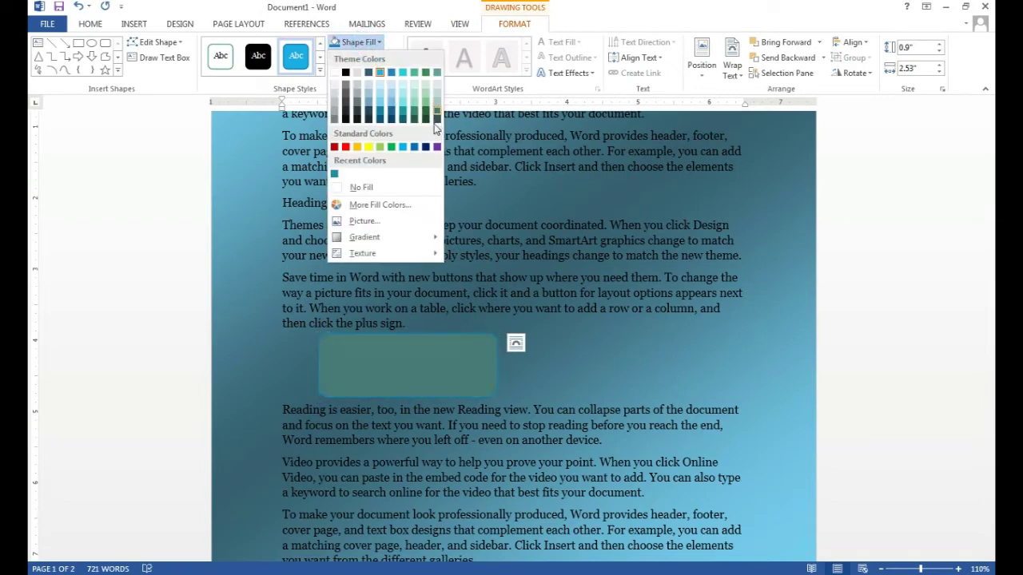
left_click(436, 147)
- Make 'Heading one' a centred, red Heading 1, then select the 'Heading Two' line
left_click(455, 292)
scroll(455, 293, "up", 3)
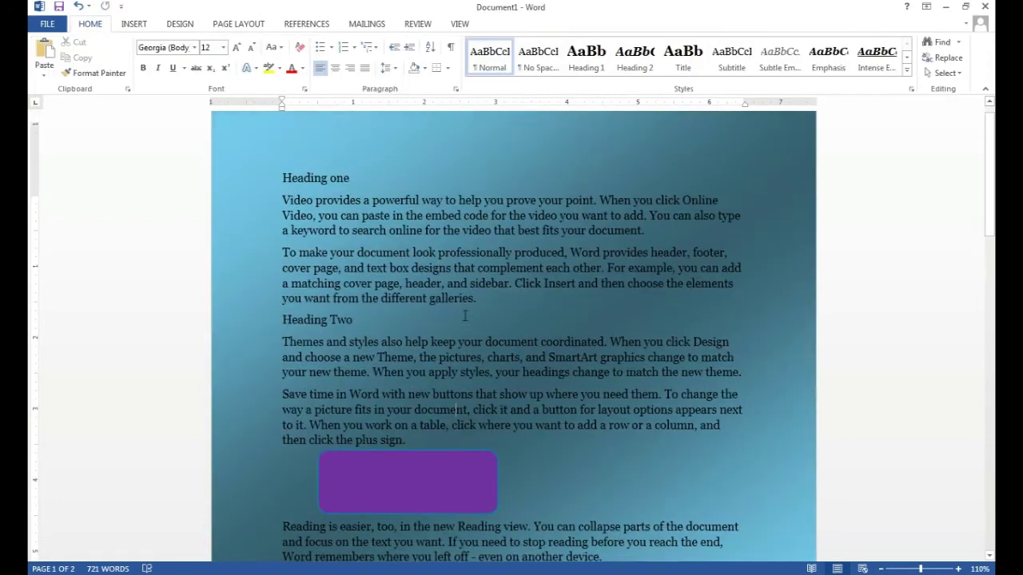
left_click_drag(361, 200, 283, 201)
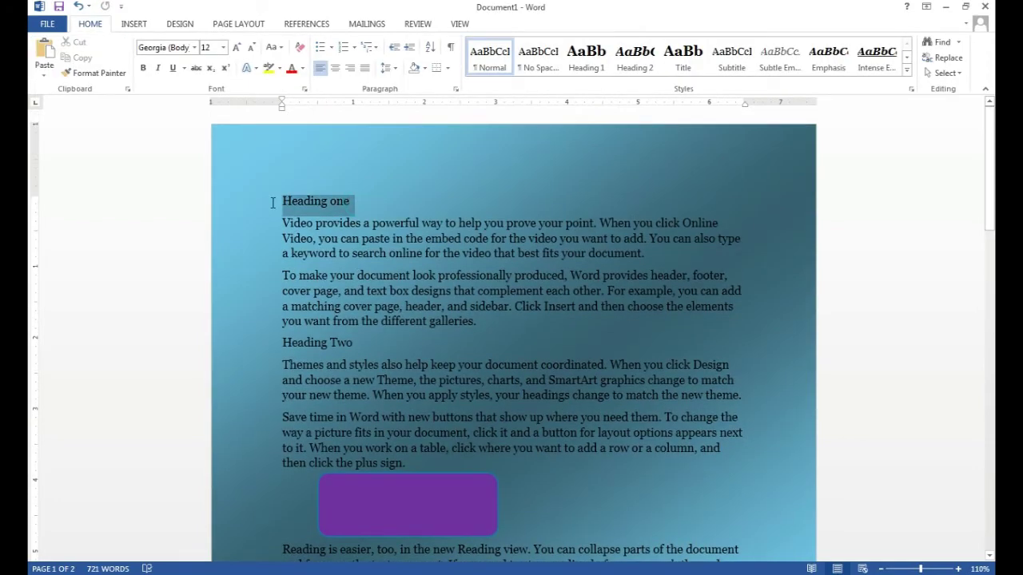
left_click(584, 69)
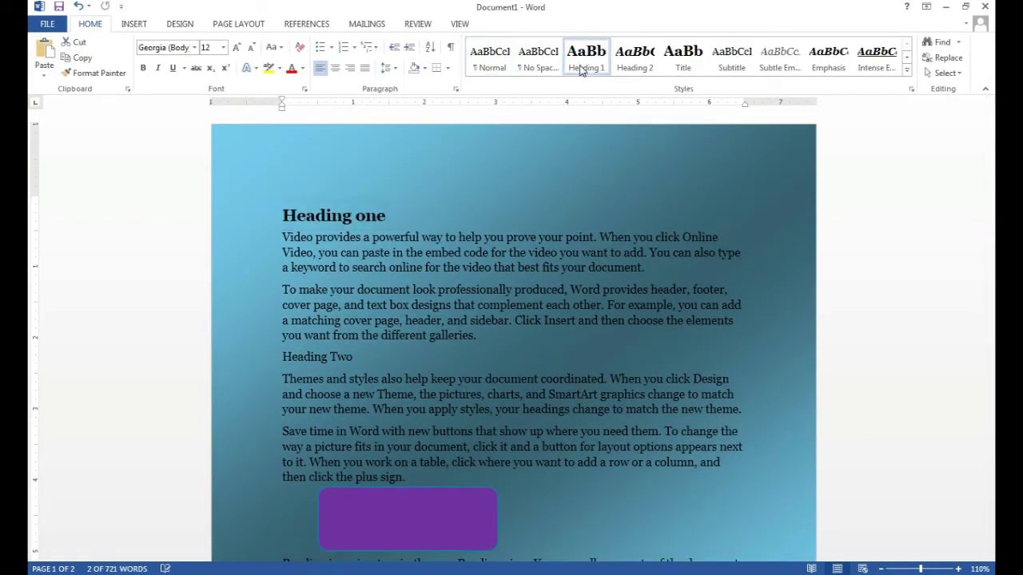
left_click(337, 69)
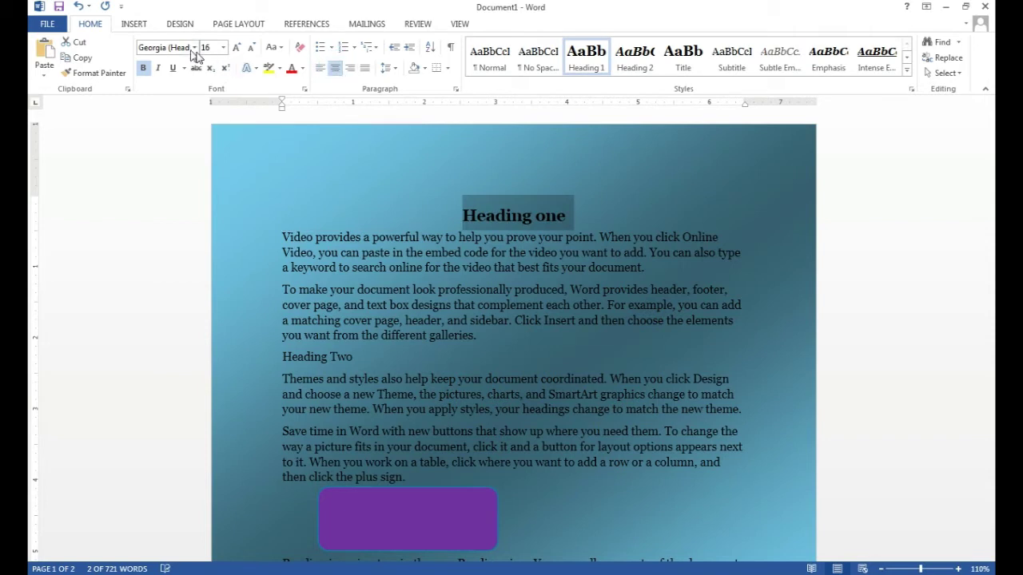
left_click(302, 70)
left_click(299, 189)
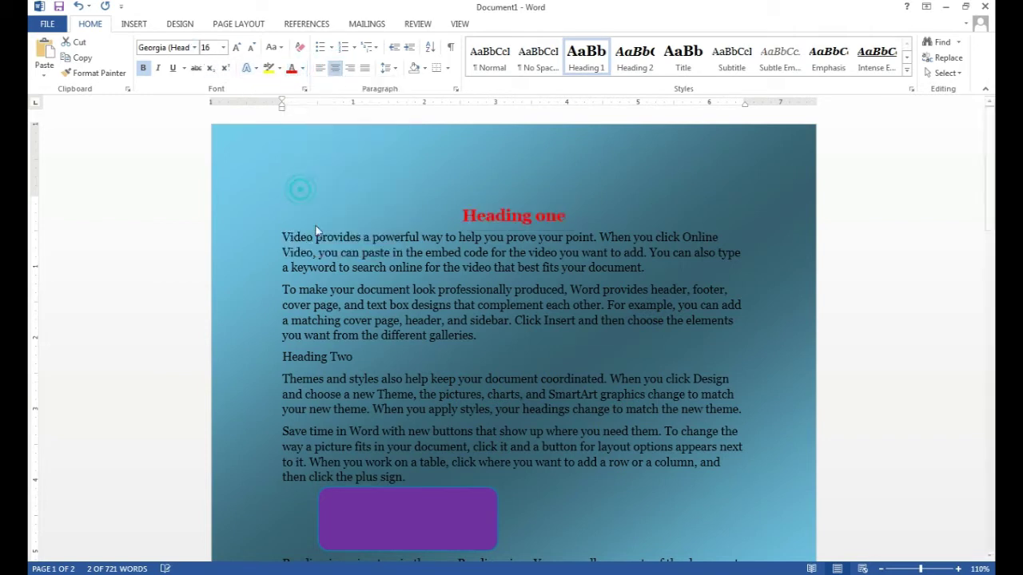
left_click_drag(358, 360, 278, 361)
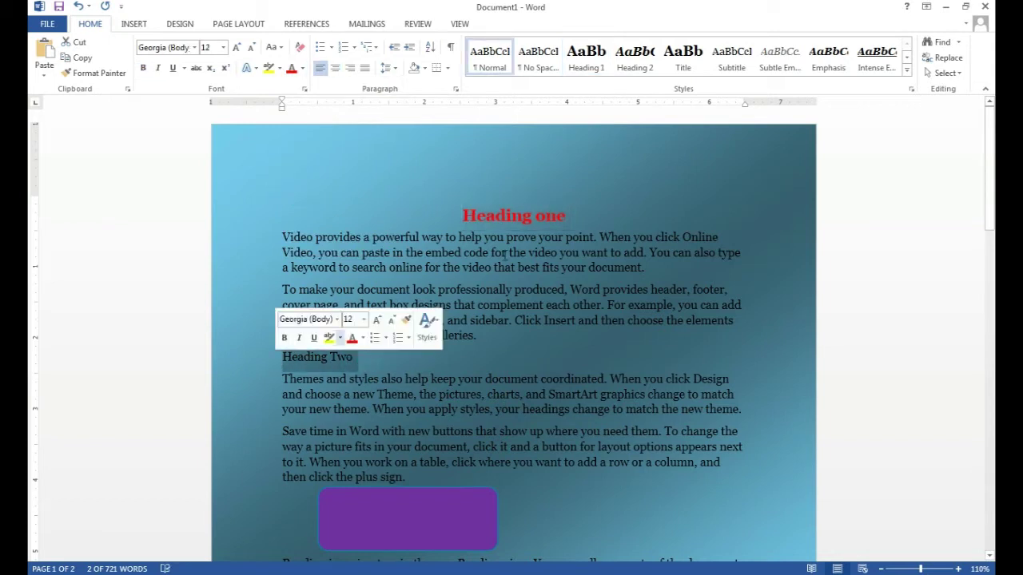
- Give 'Heading Two' the Heading 2 style, right alignment, yellow font colour and underline
left_click(644, 64)
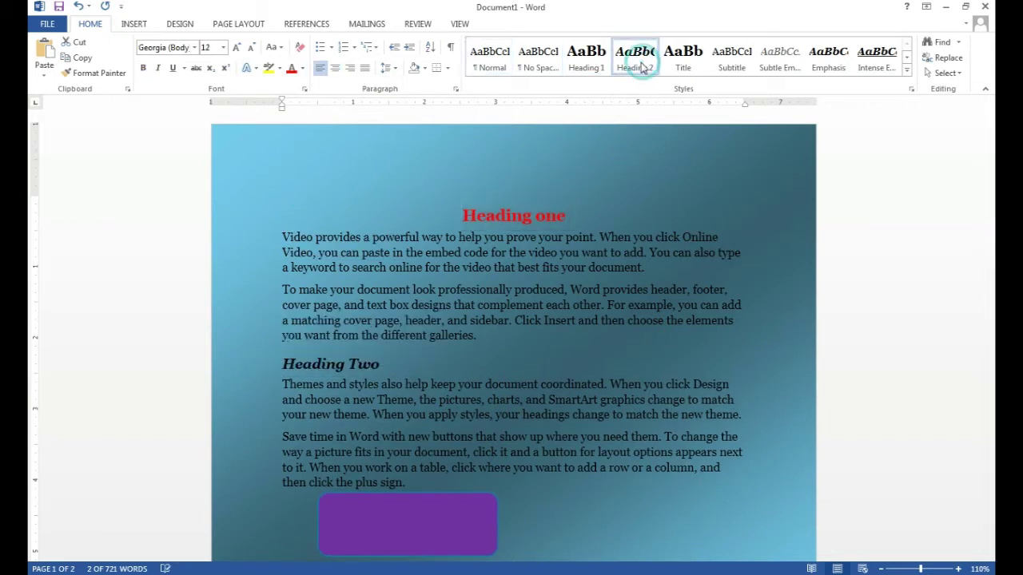
left_click(349, 72)
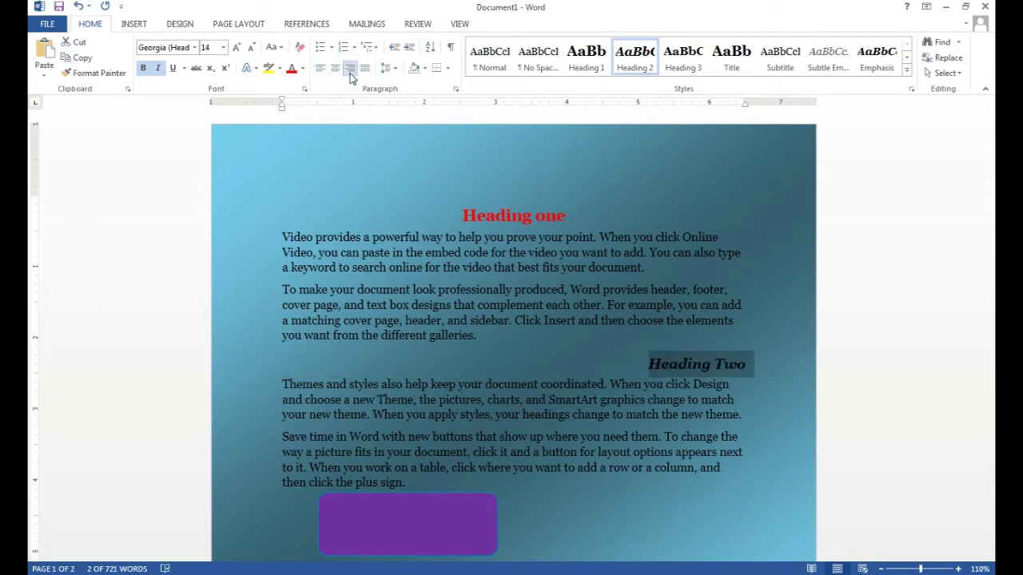
left_click(302, 70)
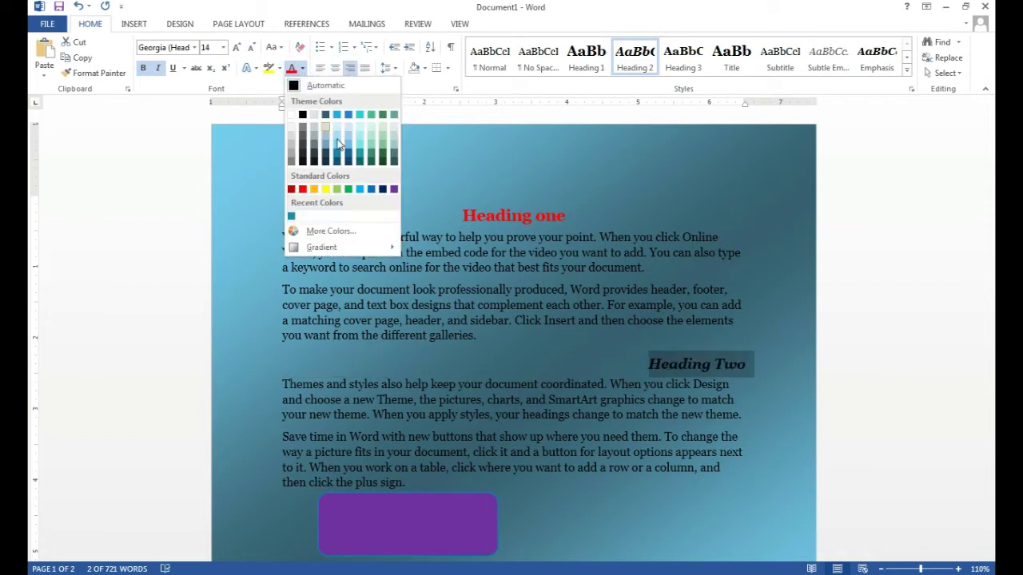
left_click(325, 190)
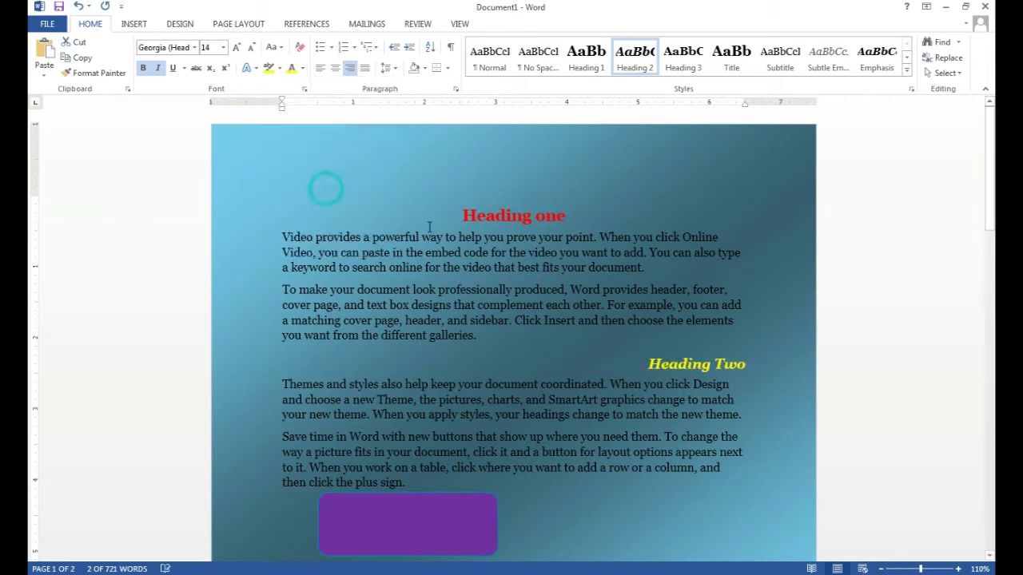
left_click(172, 69)
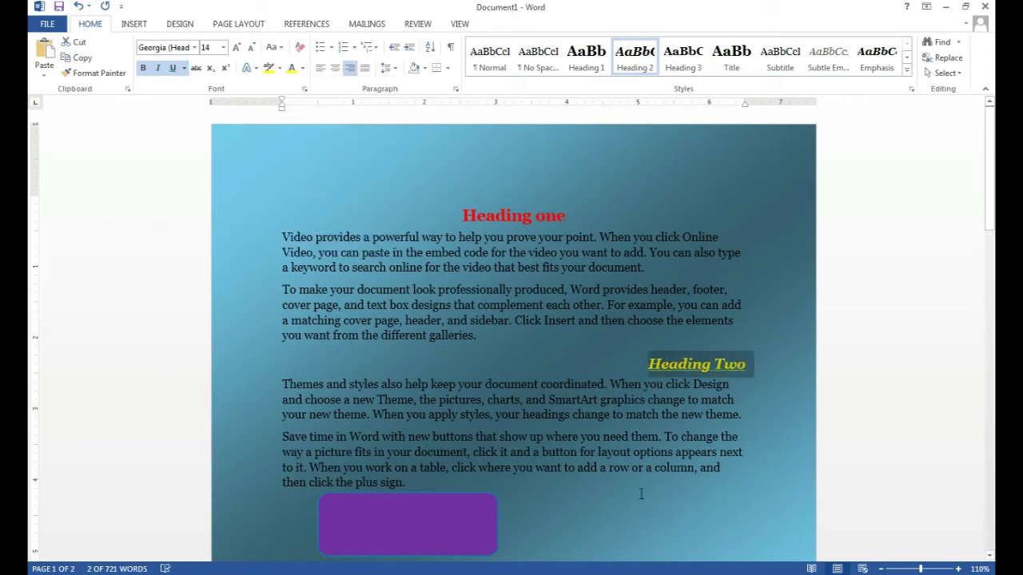
- Apply the Organic theme to the document
left_click(176, 25)
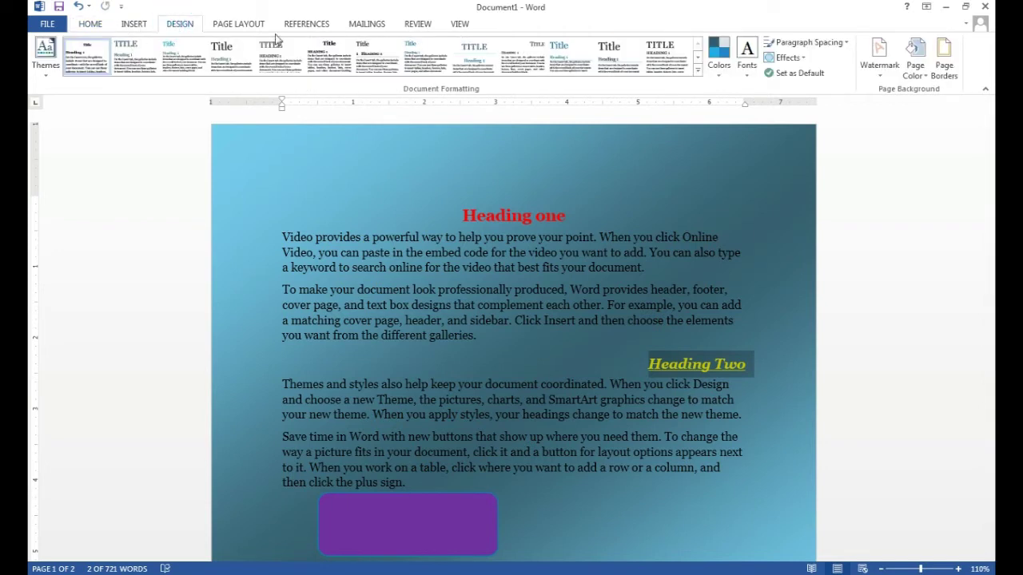
left_click(46, 74)
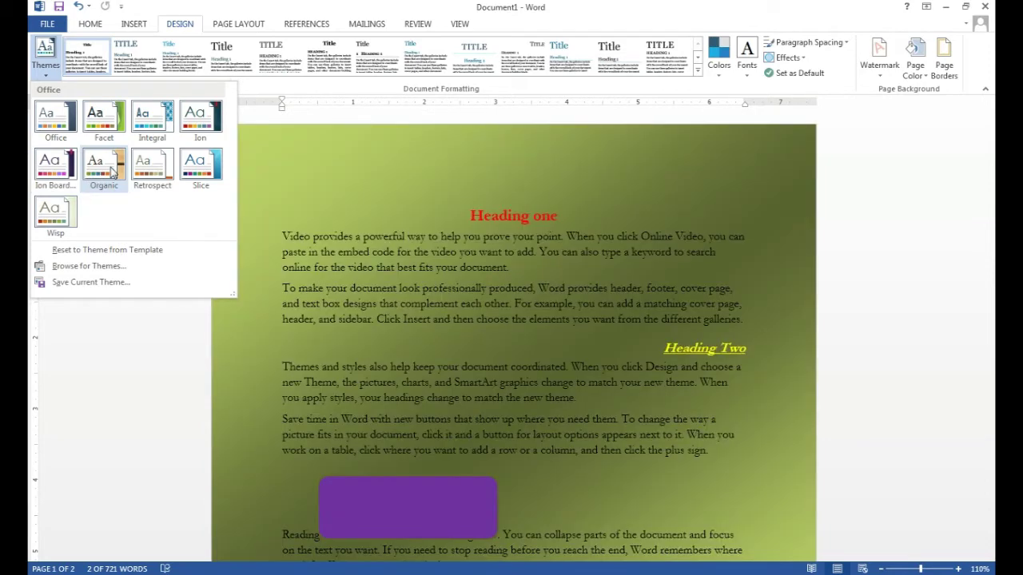
left_click(112, 169)
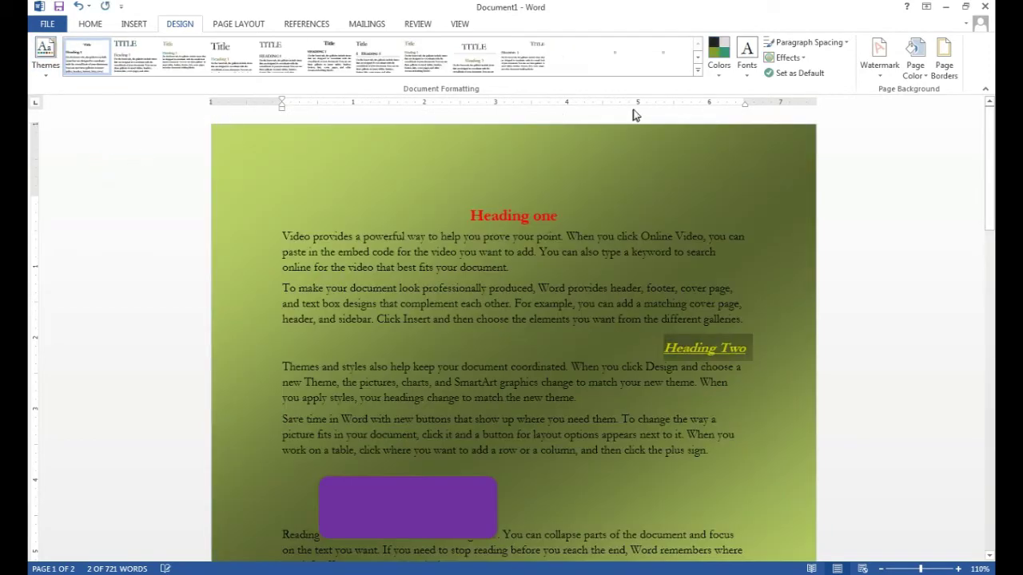
- Switch the document to a different built-in style set from the Document Formatting gallery
left_click(698, 72)
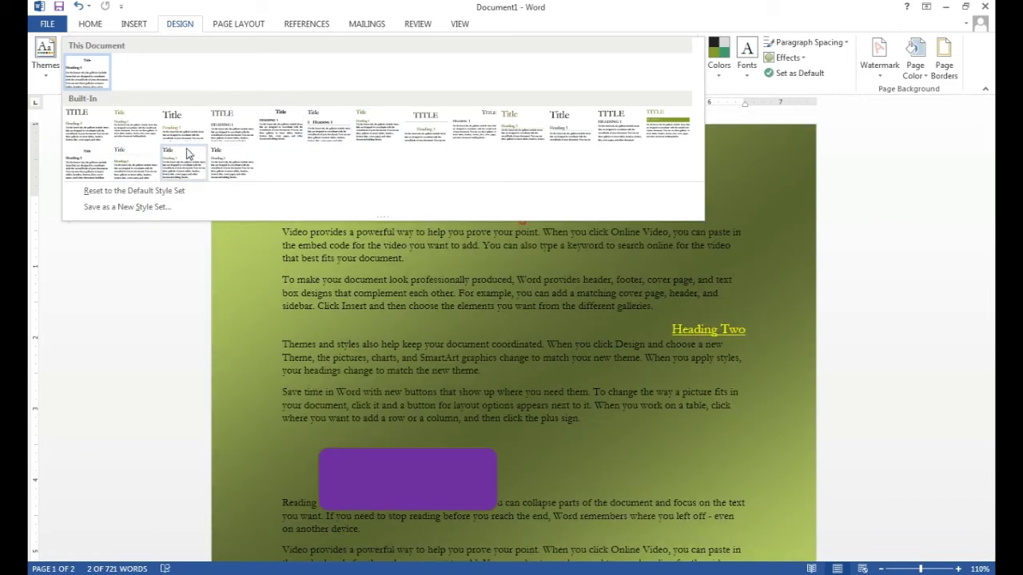
left_click(429, 130)
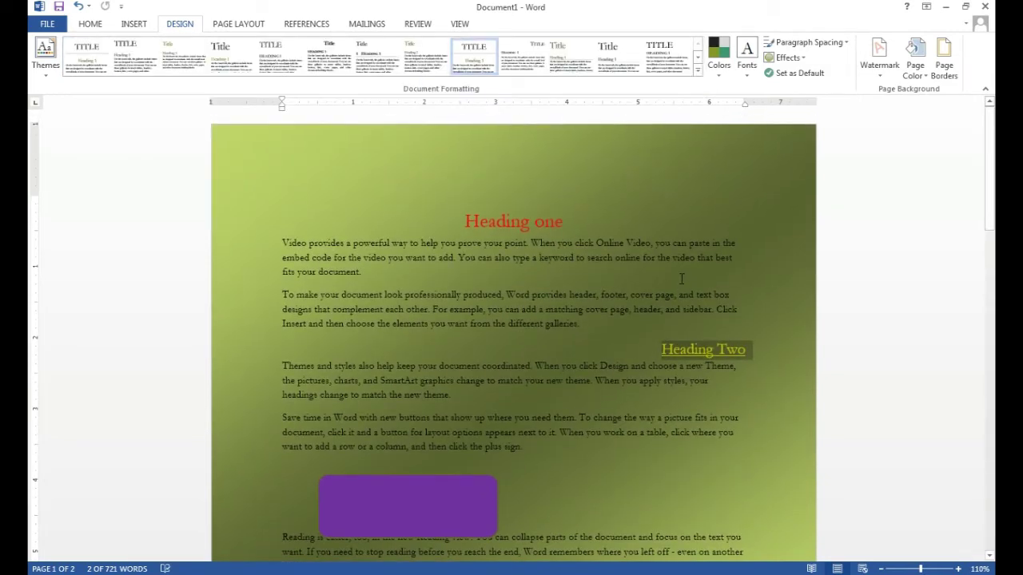
left_click(719, 65)
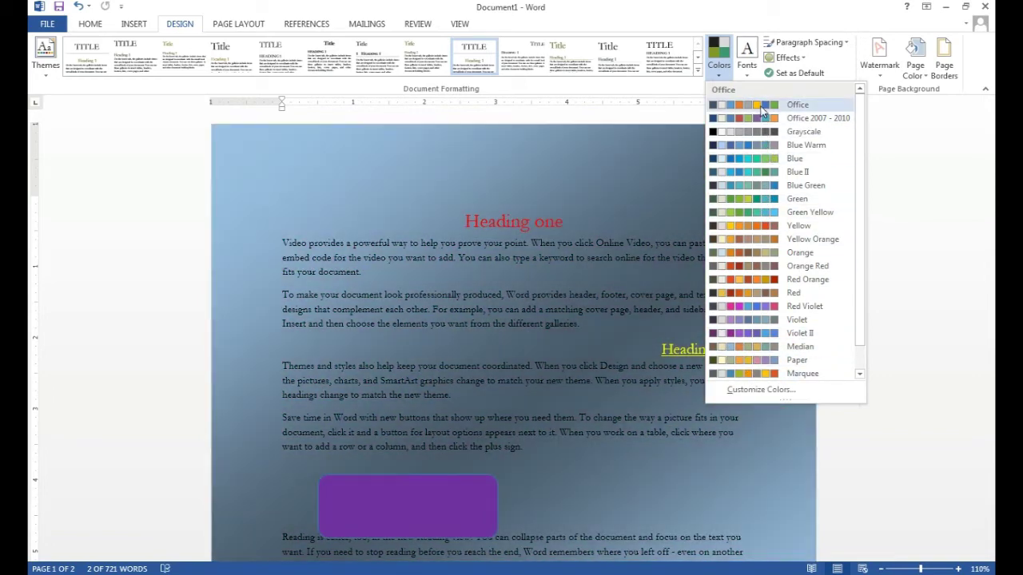
- Apply a blue theme colour palette and the Garamond–Trebuchet MS theme font pairing
left_click(760, 107)
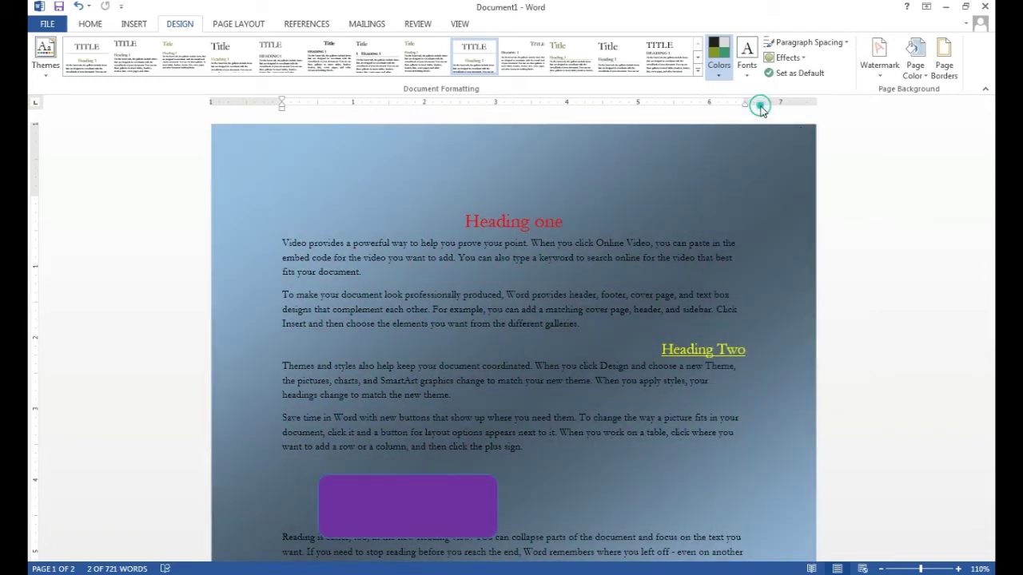
left_click(746, 62)
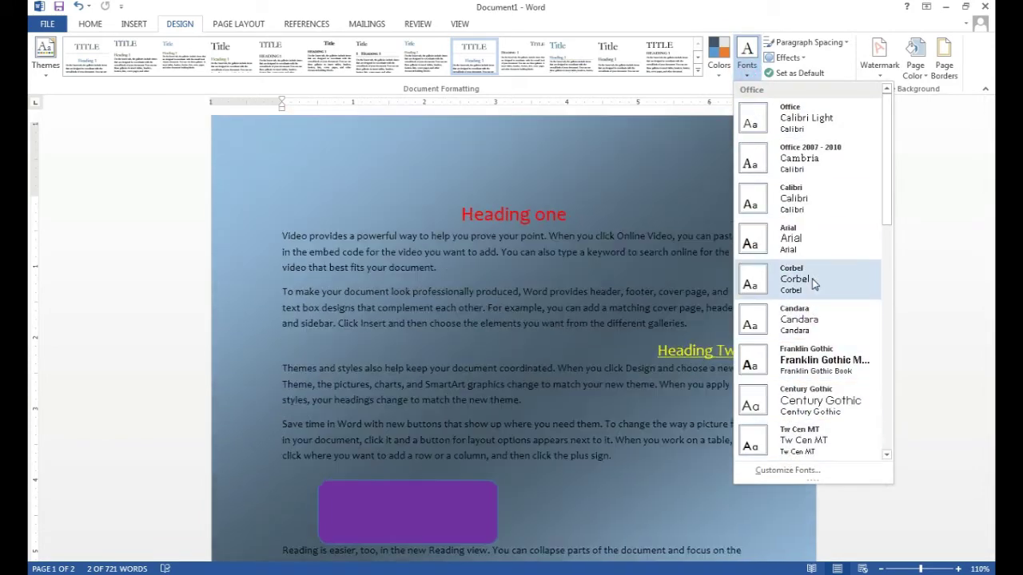
scroll(799, 279, "down", 10)
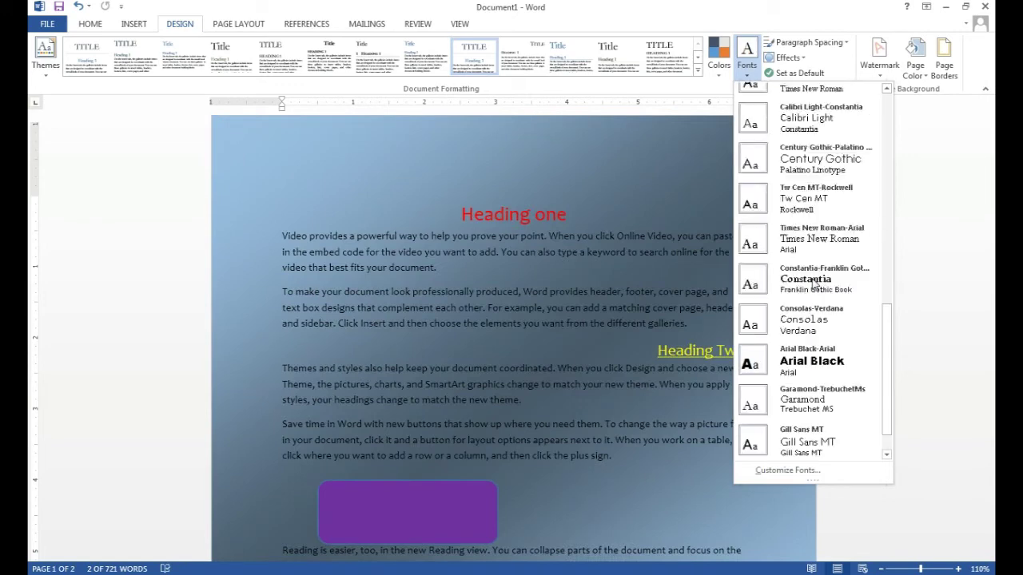
left_click(805, 397)
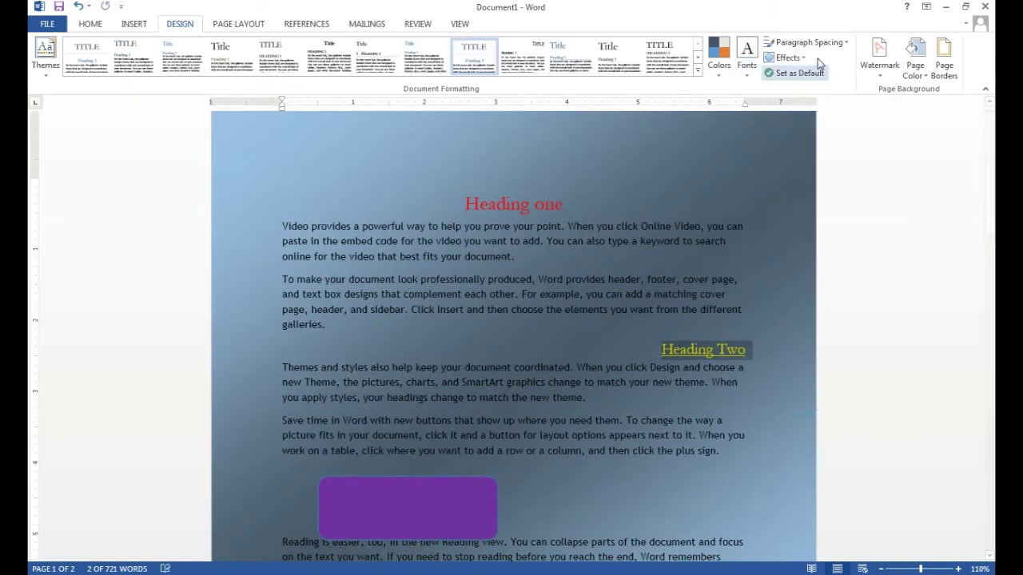
left_click(846, 43)
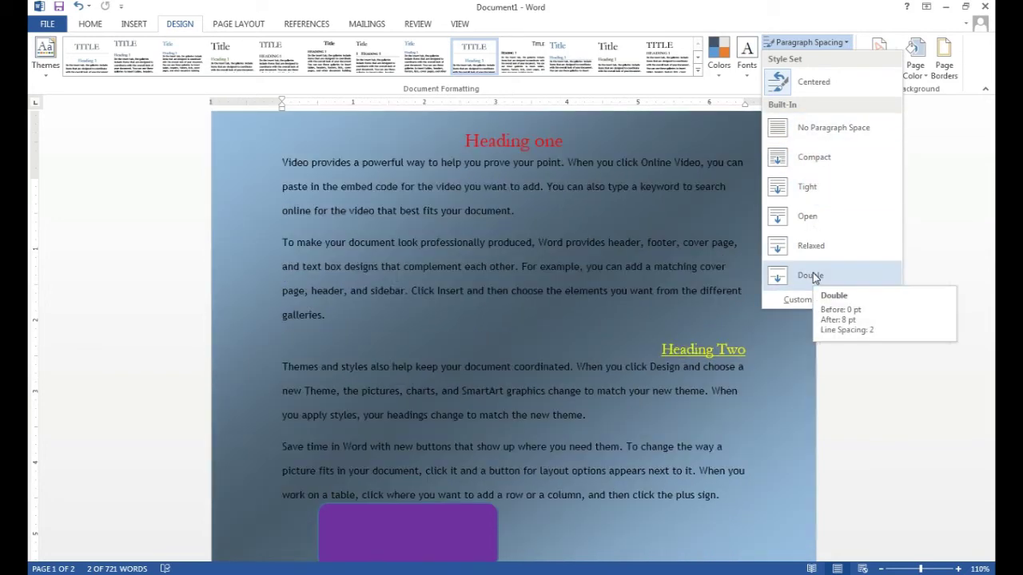
- Apply Double paragraph spacing and the Grunge Texture effect, then add an empty line after 'galleries.'
left_click(813, 274)
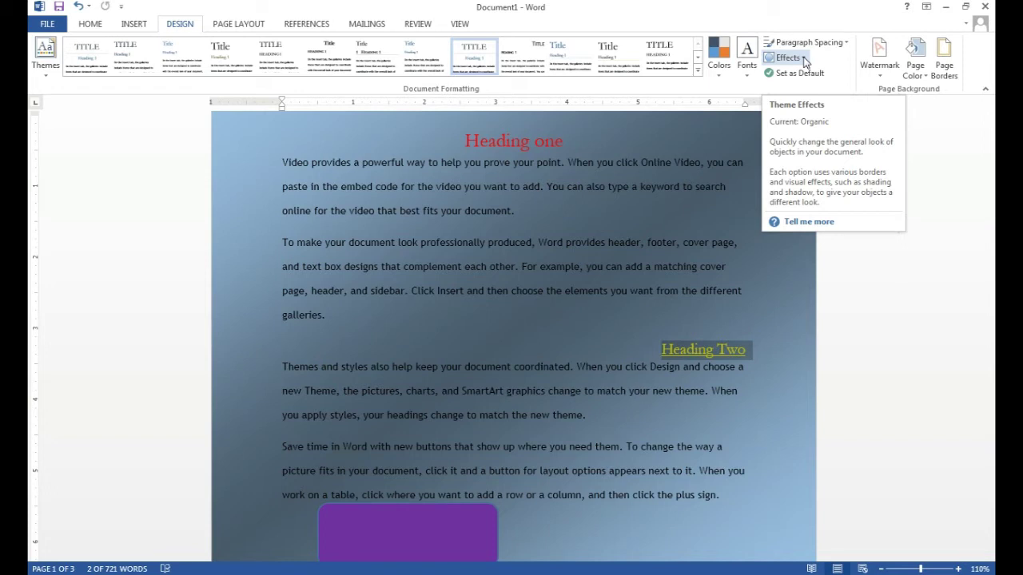
left_click(640, 318)
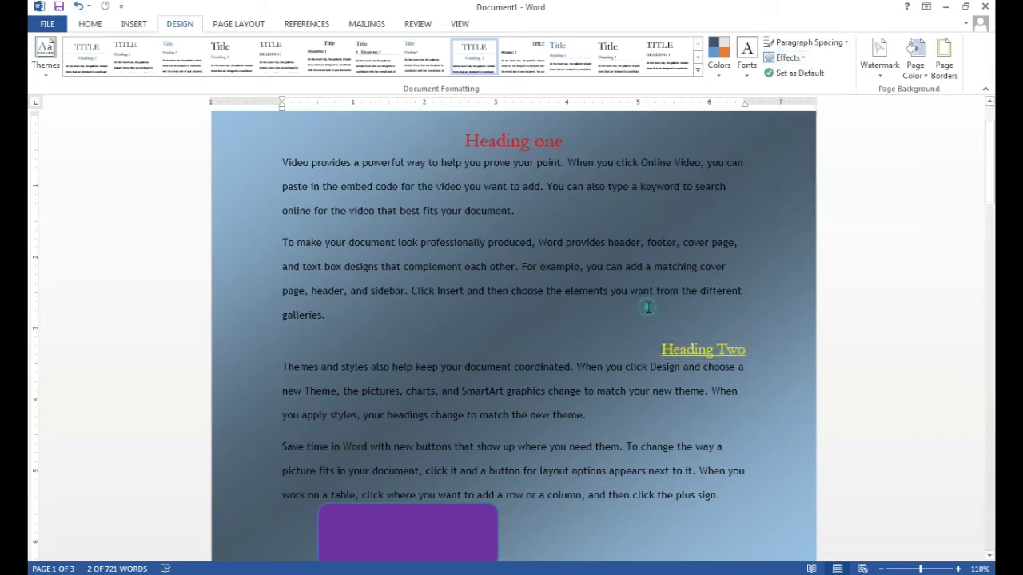
left_click(790, 58)
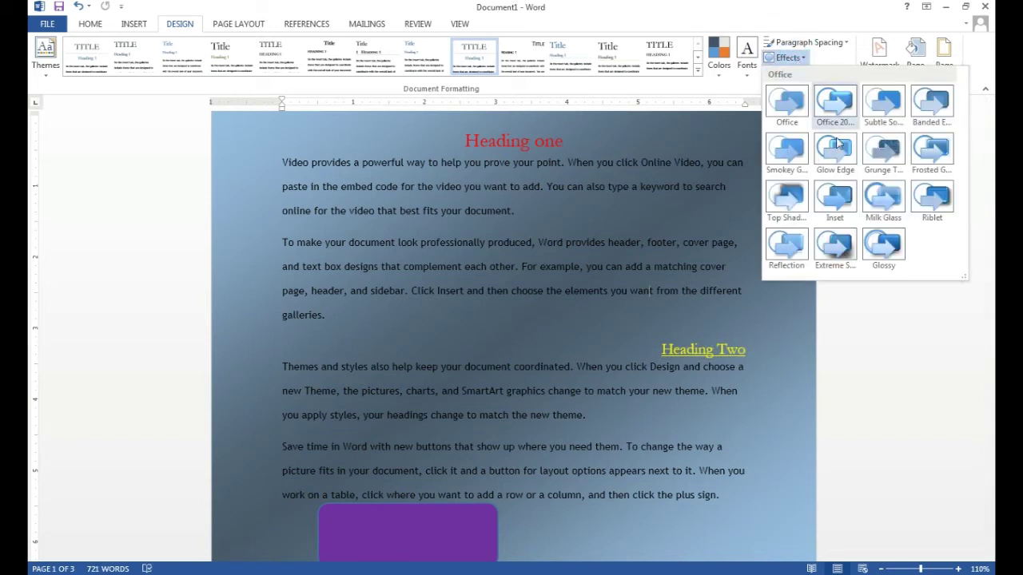
left_click(883, 152)
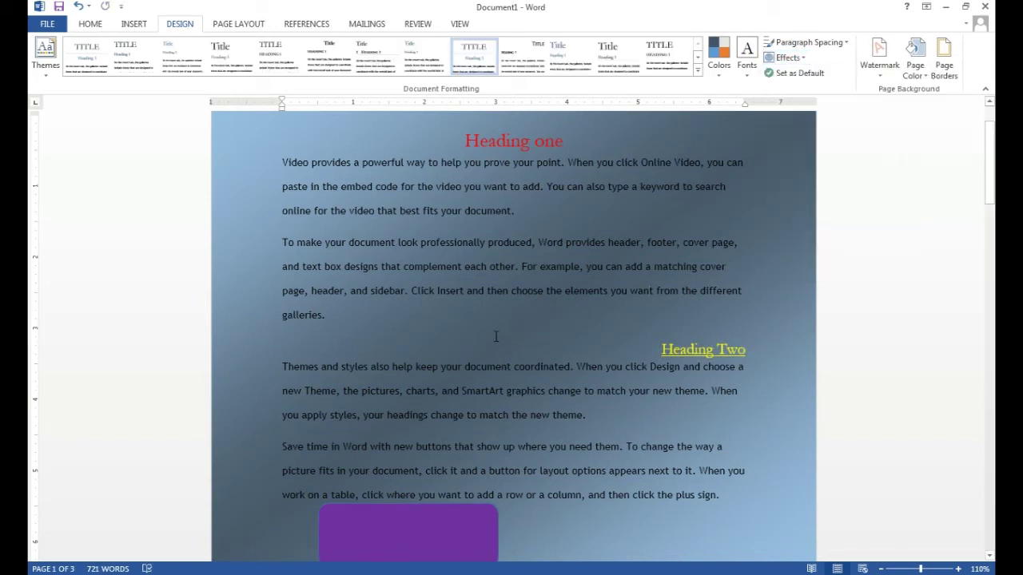
key("Return")
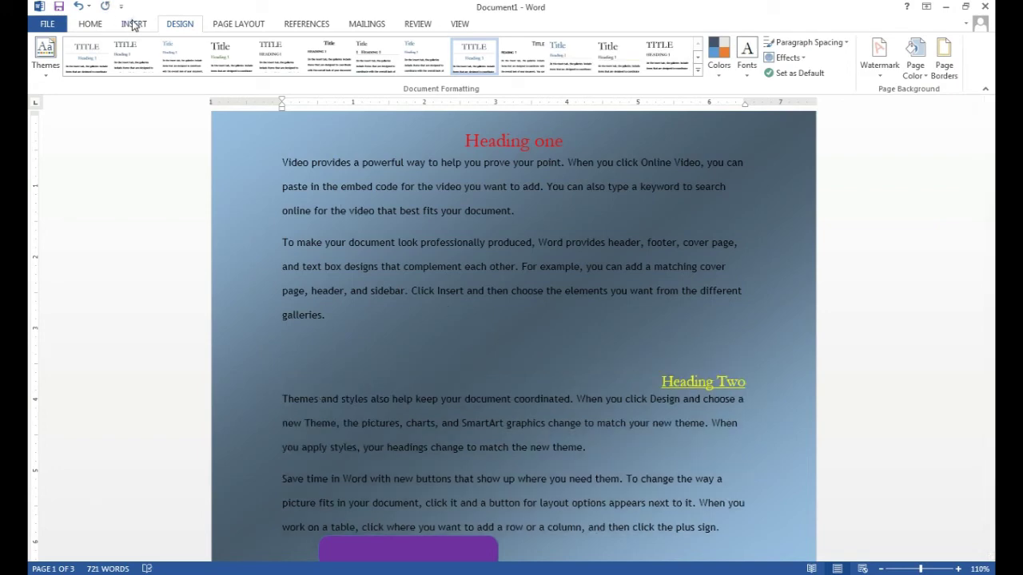
- Insert a Basic Chevron Process SmartArt graphic from the Process category
left_click(133, 25)
left_click(256, 76)
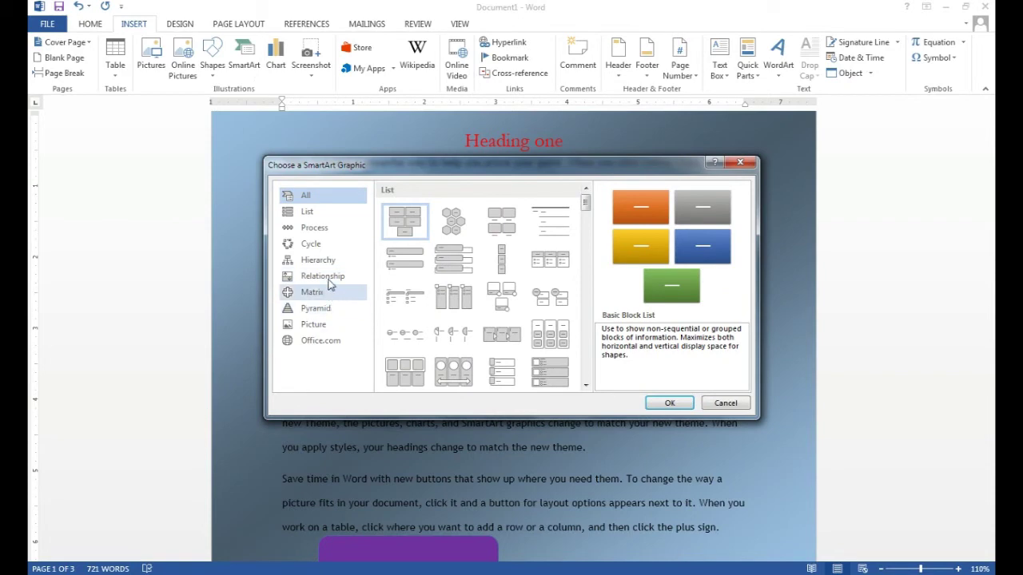
left_click(319, 228)
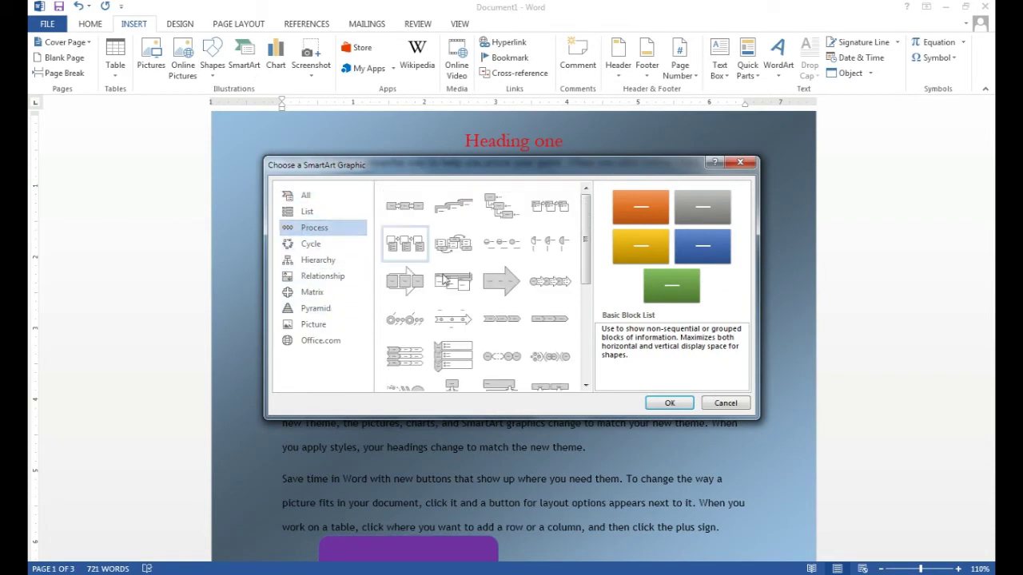
left_click(501, 320)
left_click(671, 404)
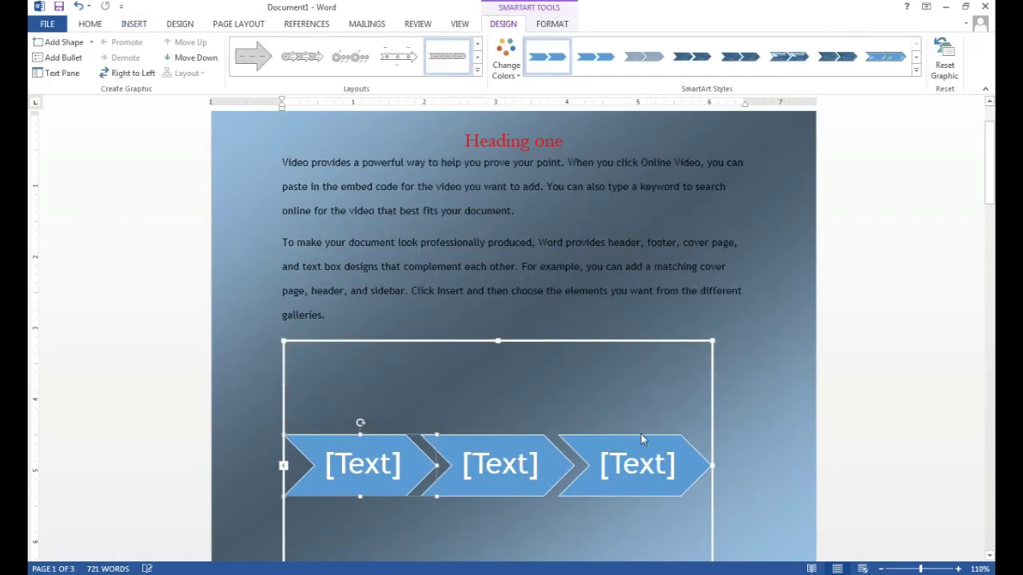
- Drag the graphic's bottom edge up so the frame fits the chevrons
scroll(641, 434, "down", 1)
scroll(674, 389, "down", 2)
left_click_drag(497, 386, 499, 192)
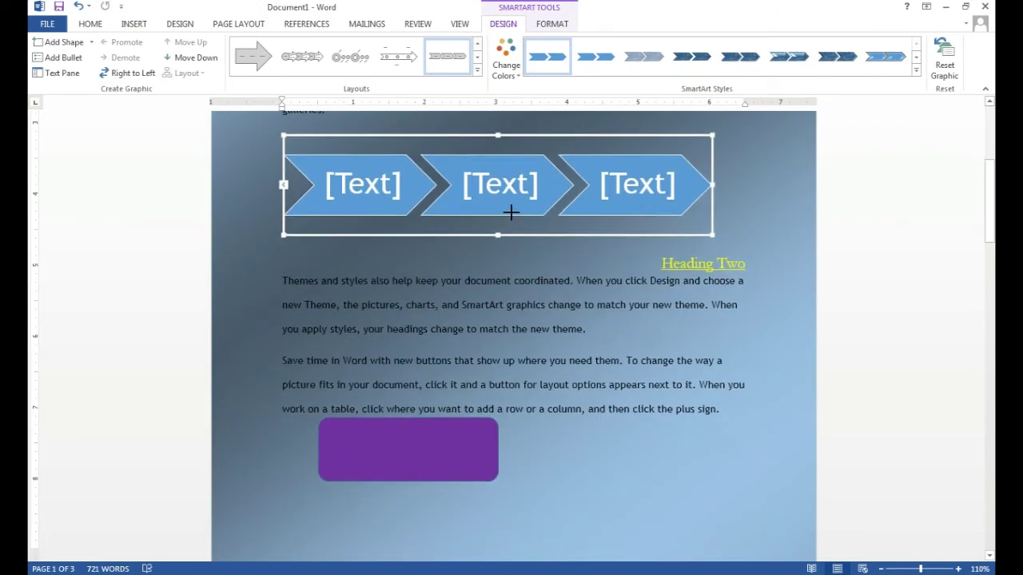
- Give the chevrons a flat blue SmartArt style and deselect the graphic
left_click(837, 56)
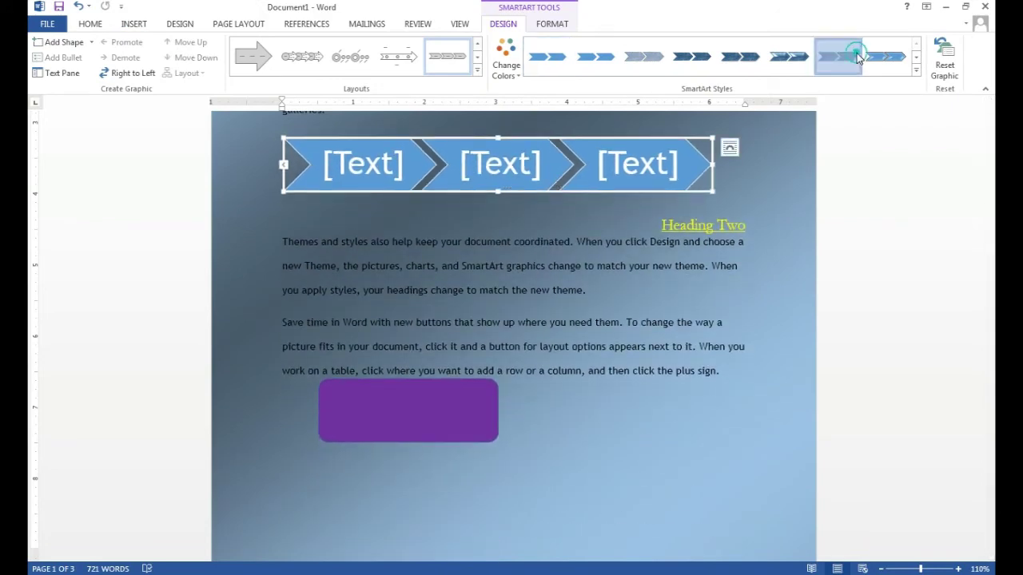
scroll(642, 143, "up", 2)
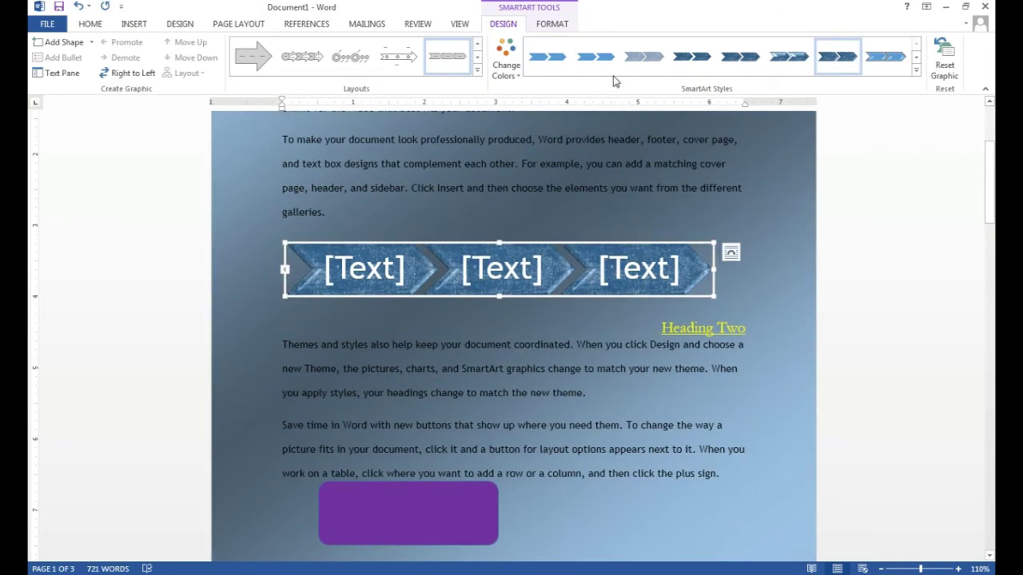
left_click(885, 57)
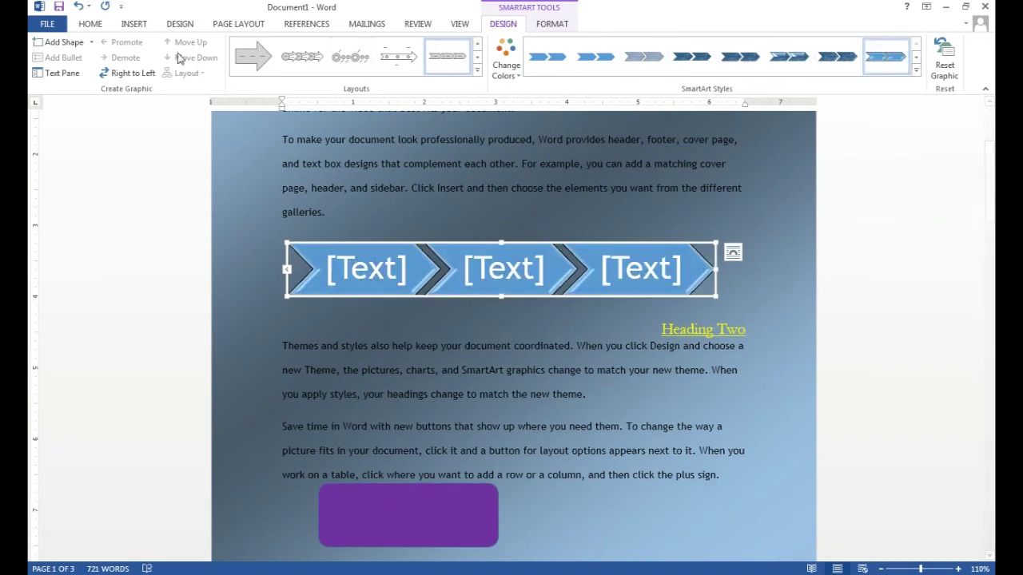
left_click(180, 24)
scroll(511, 239, "up", 3)
left_click(513, 185)
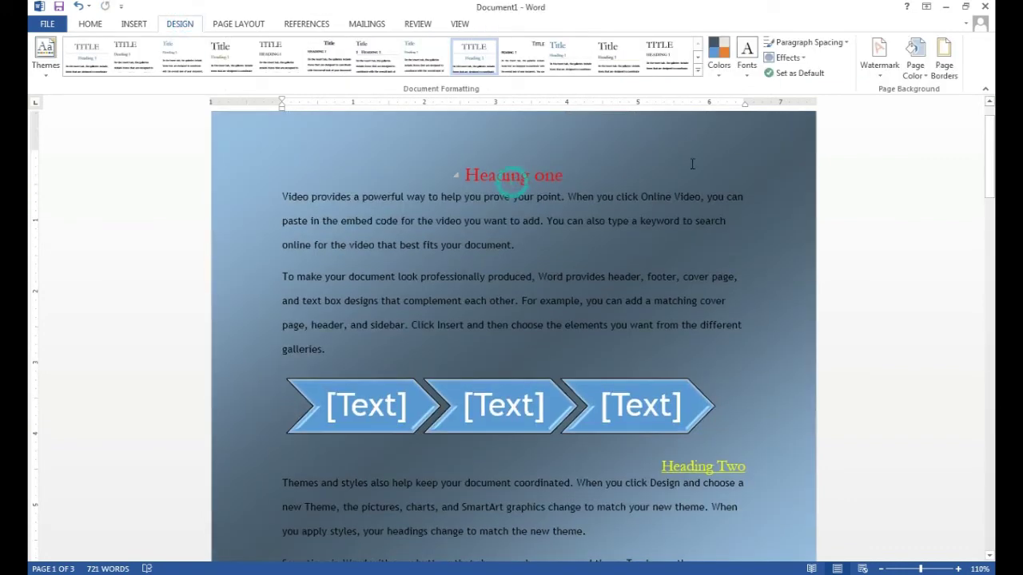
left_click(789, 58)
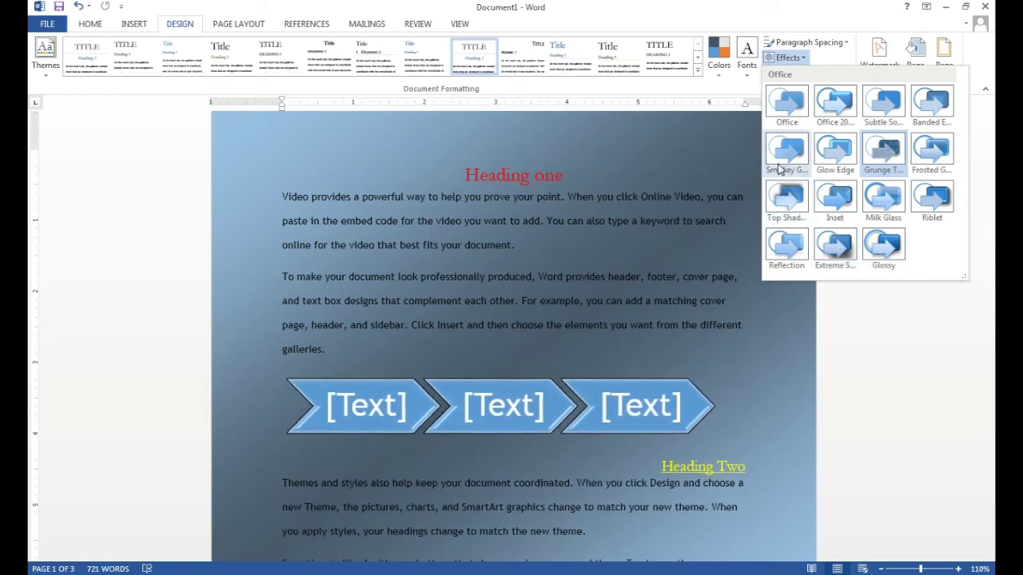
- Apply the Frosted Glass theme effect to the document
left_click(933, 153)
scroll(844, 279, "down", 1)
scroll(677, 409, "down", 4)
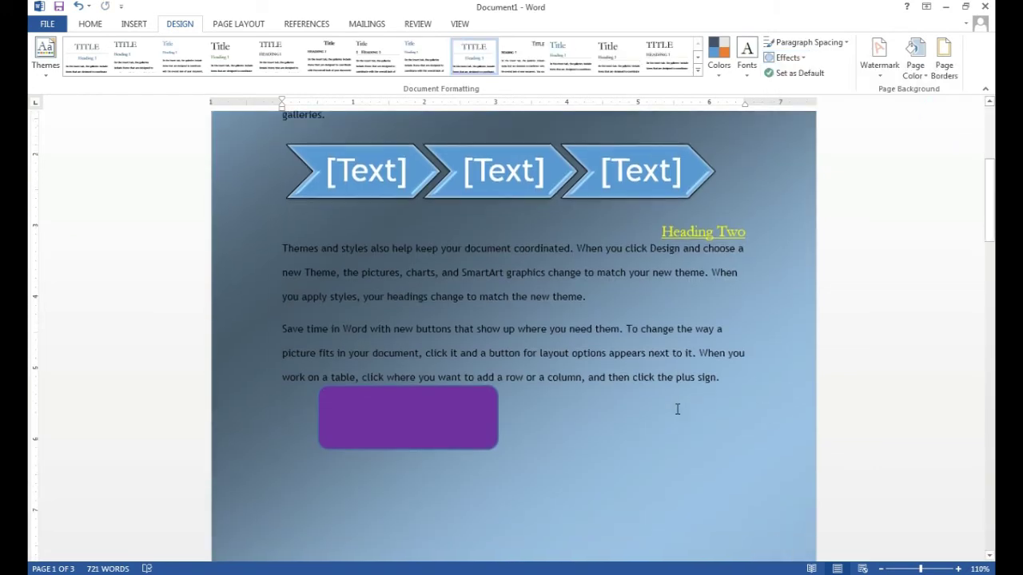
scroll(676, 409, "up", 5)
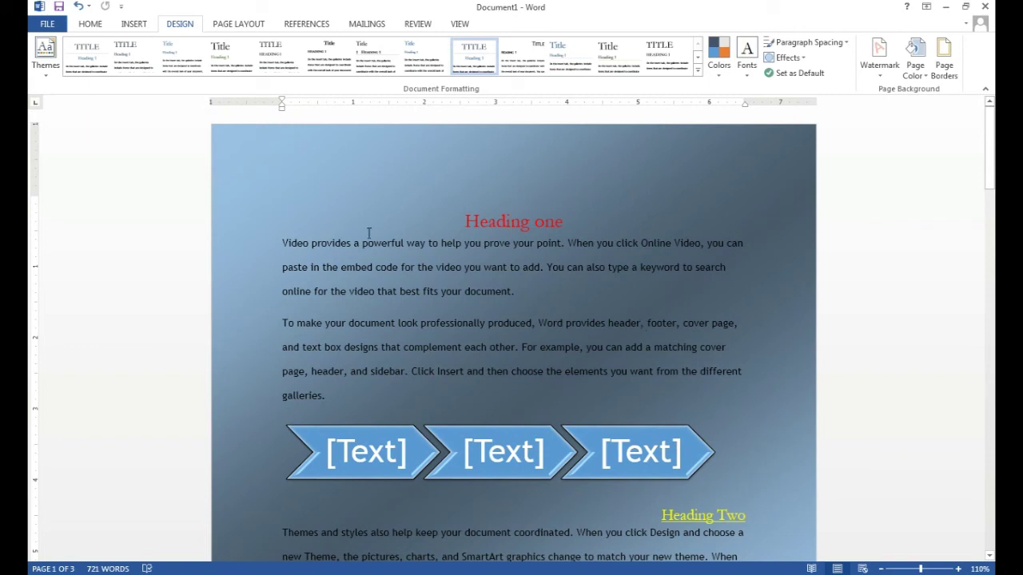
left_click_drag(311, 245, 400, 269)
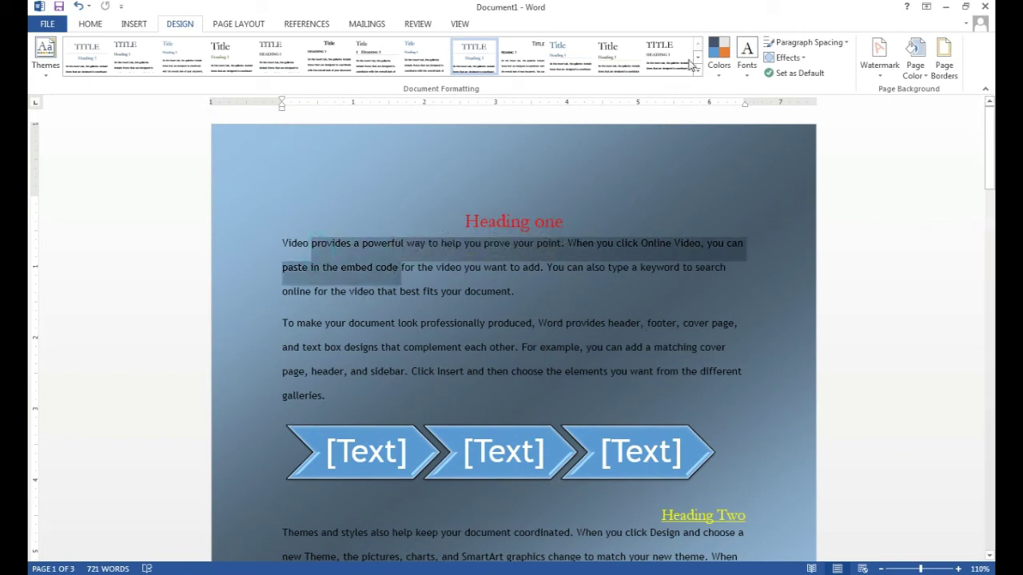
- Review theme colours and fonts, then confirm Set as Default for new documents
left_click(718, 60)
left_click(744, 70)
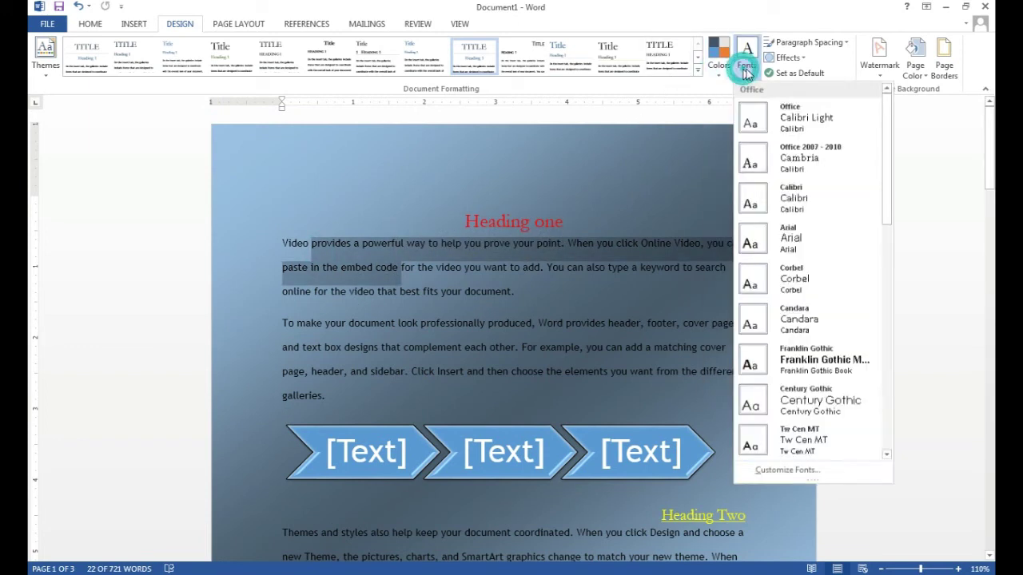
left_click(802, 73)
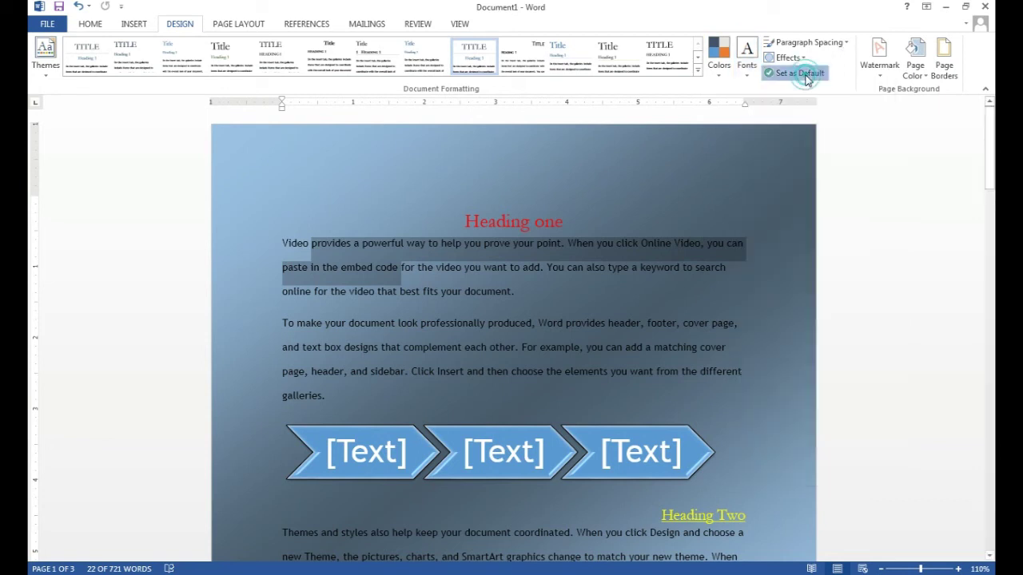
left_click(489, 334)
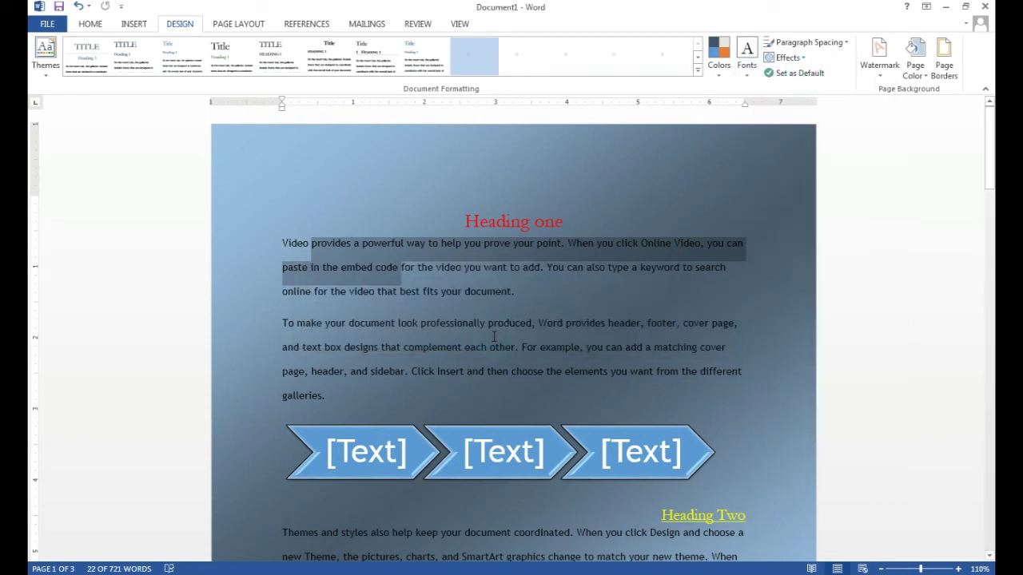
left_click(601, 310)
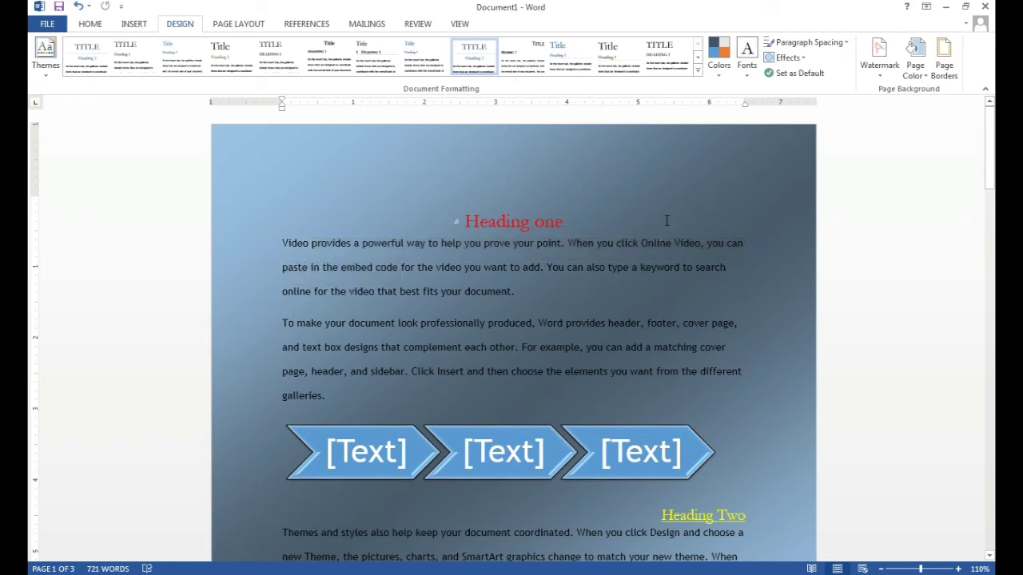